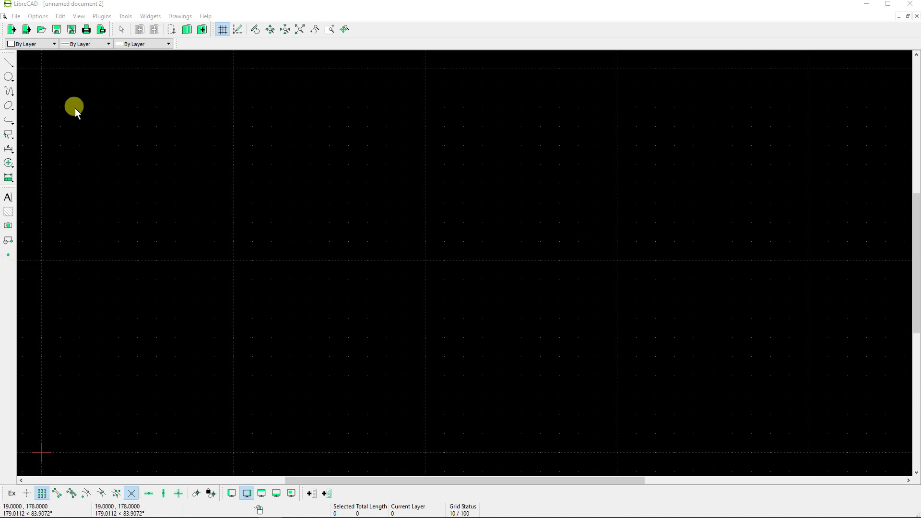
Open Current Drawing Preferences and keep the paper format at Letter, portrait.
click(39, 18)
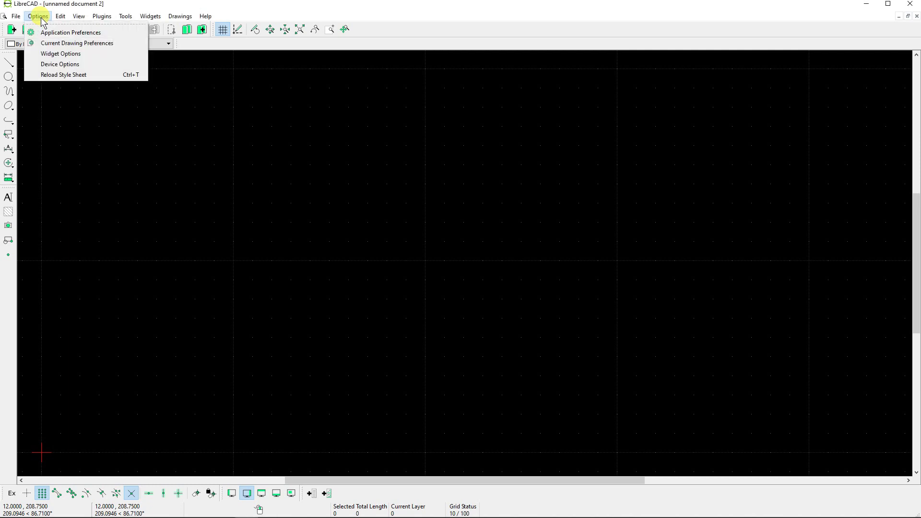
click(82, 43)
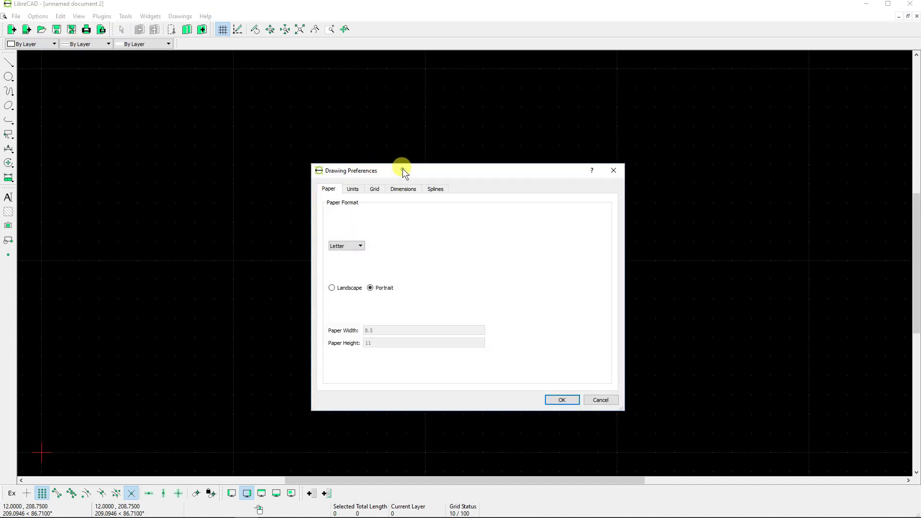
drag(403, 169, 366, 121)
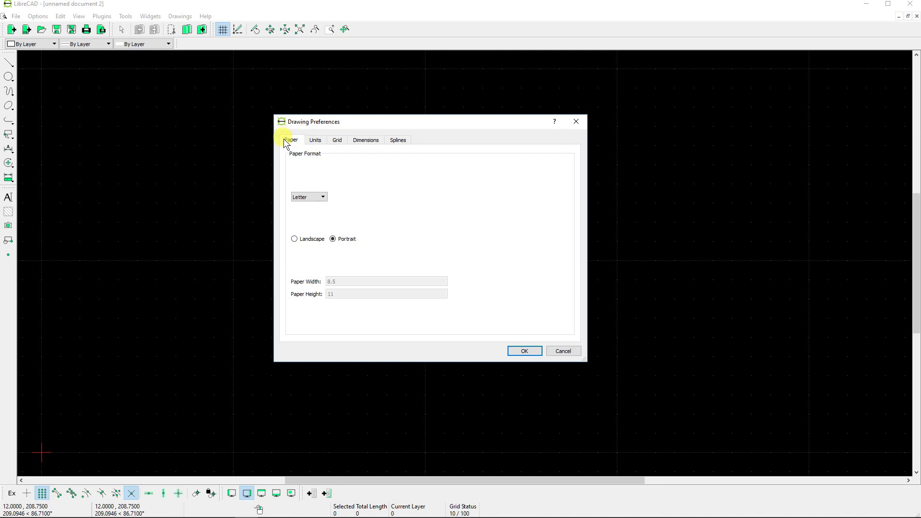
click(323, 197)
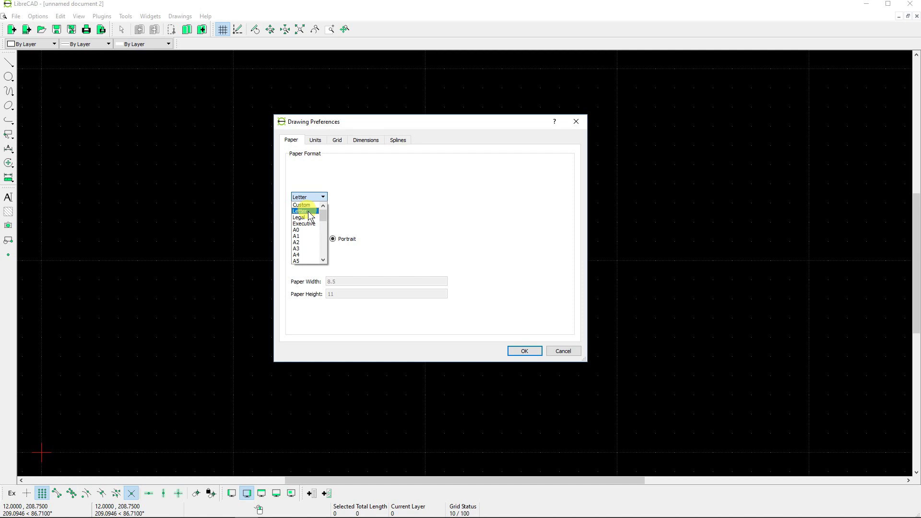
mouse_move(321, 214)
mouse_down()
mouse_move(322, 250)
mouse_move(333, 212)
mouse_up()
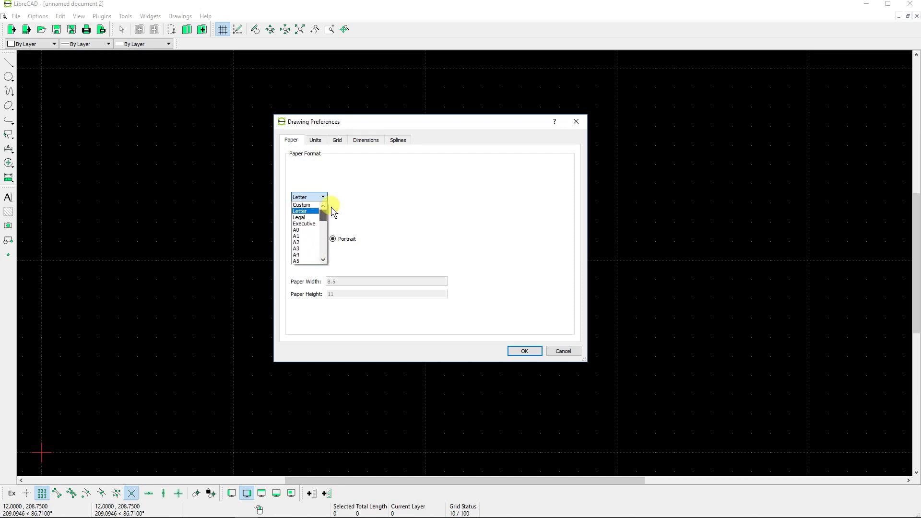
click(304, 211)
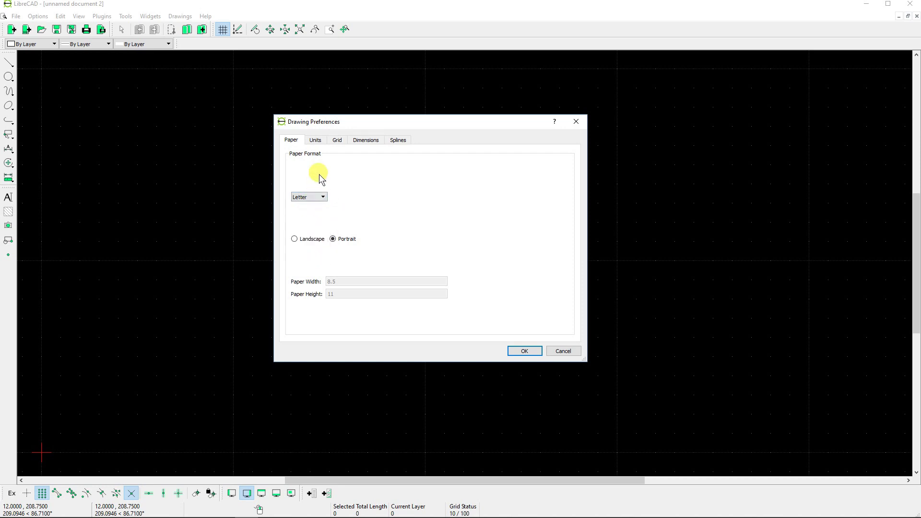
click(315, 140)
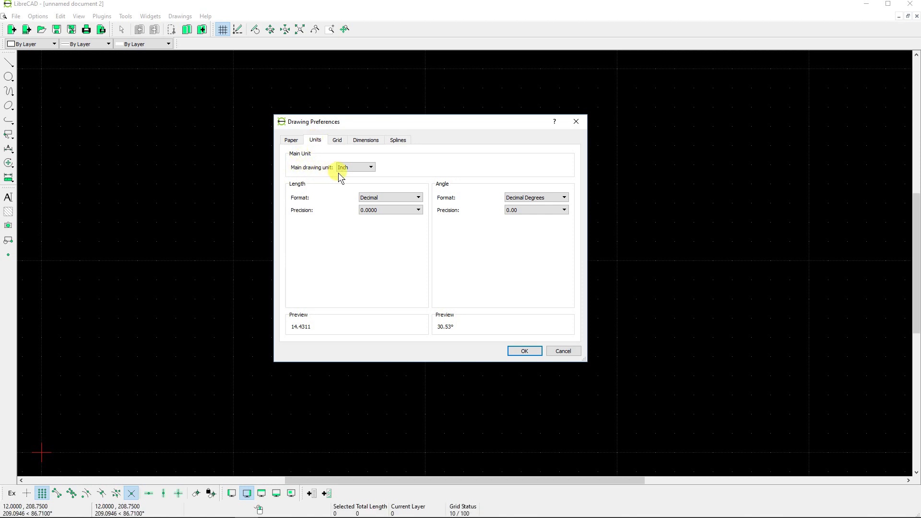
Keep Inch as the main drawing unit, review the Grid, Dimension and Spline settings, and apply with OK.
click(372, 165)
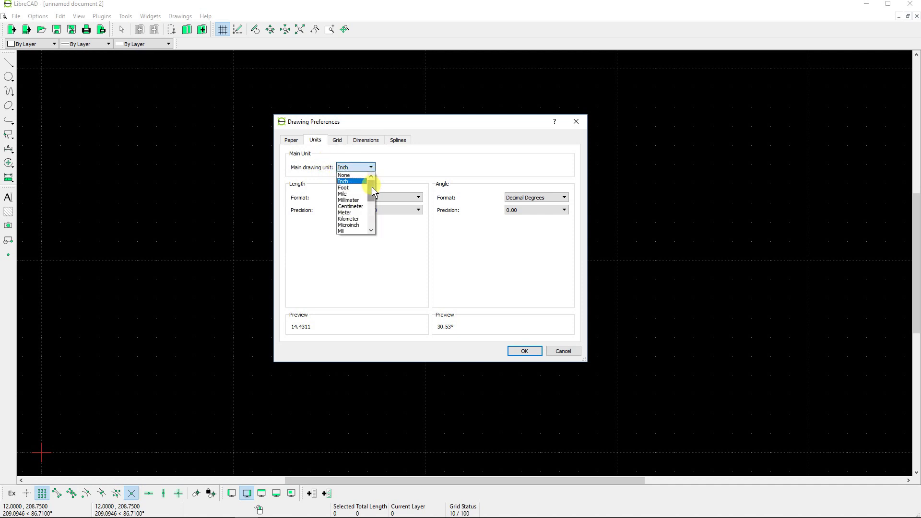
mouse_move(372, 186)
mouse_down()
mouse_move(373, 214)
mouse_move(375, 181)
mouse_up()
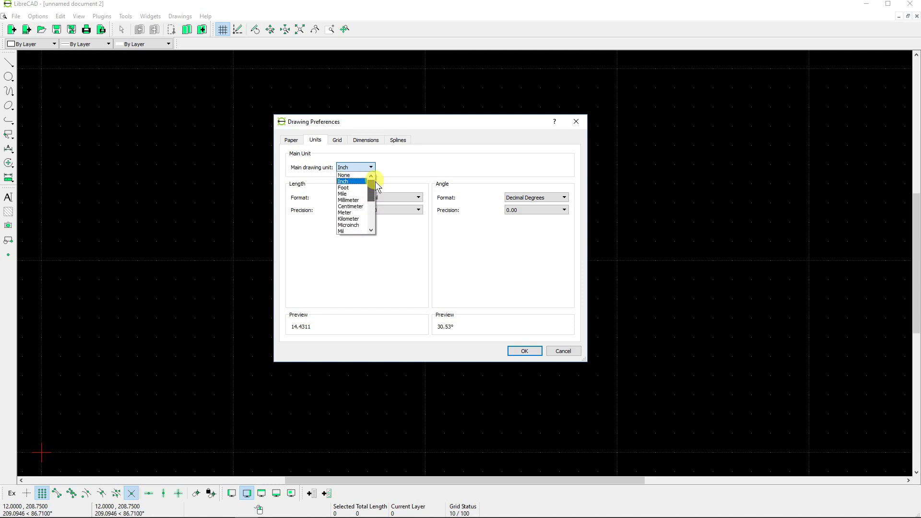
click(392, 159)
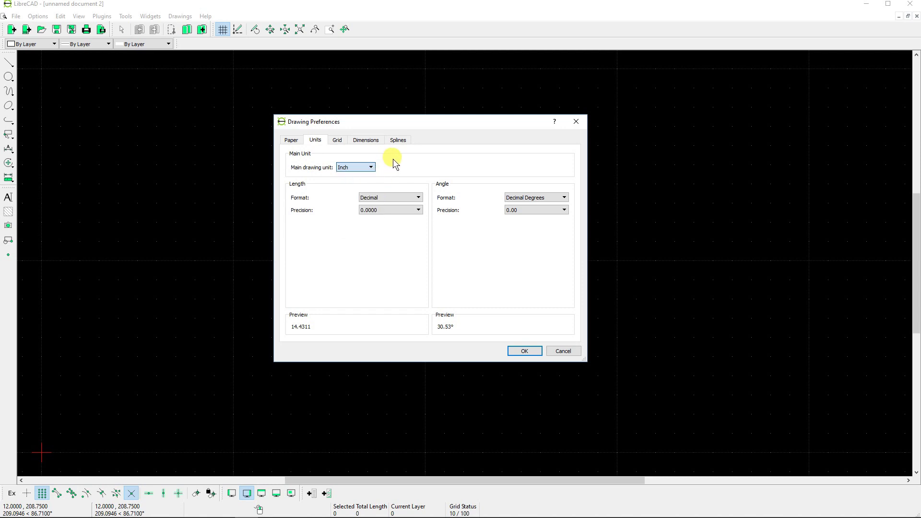
click(337, 141)
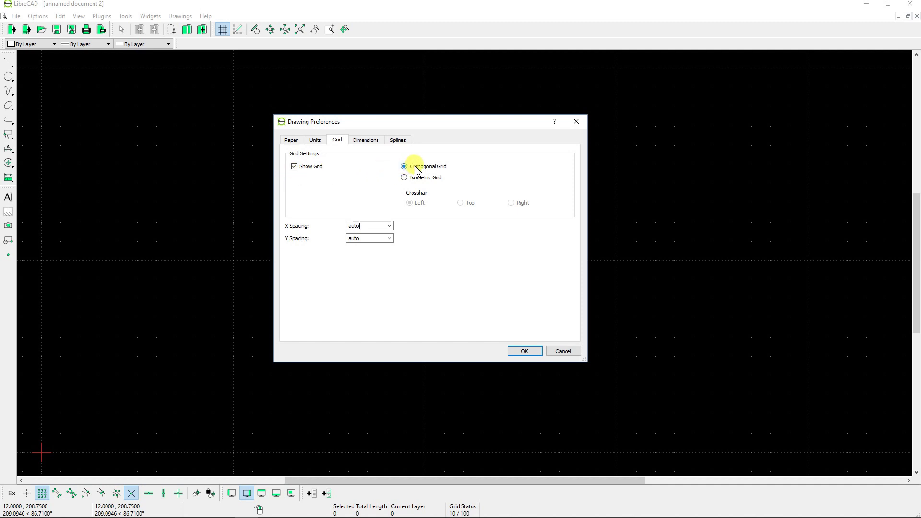
click(360, 140)
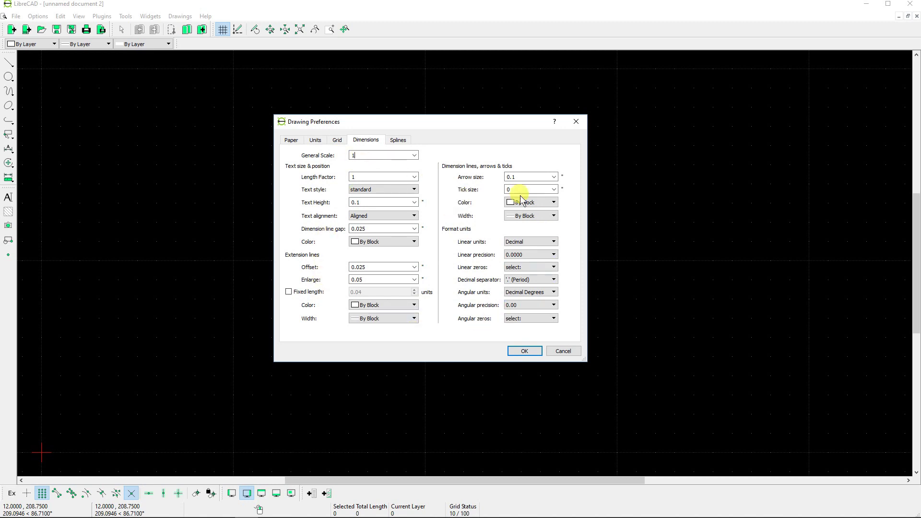
click(398, 141)
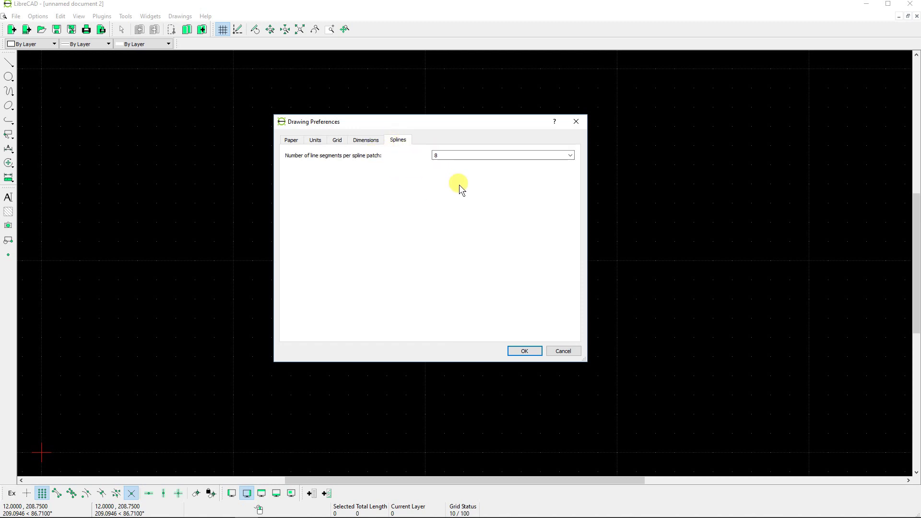
click(292, 141)
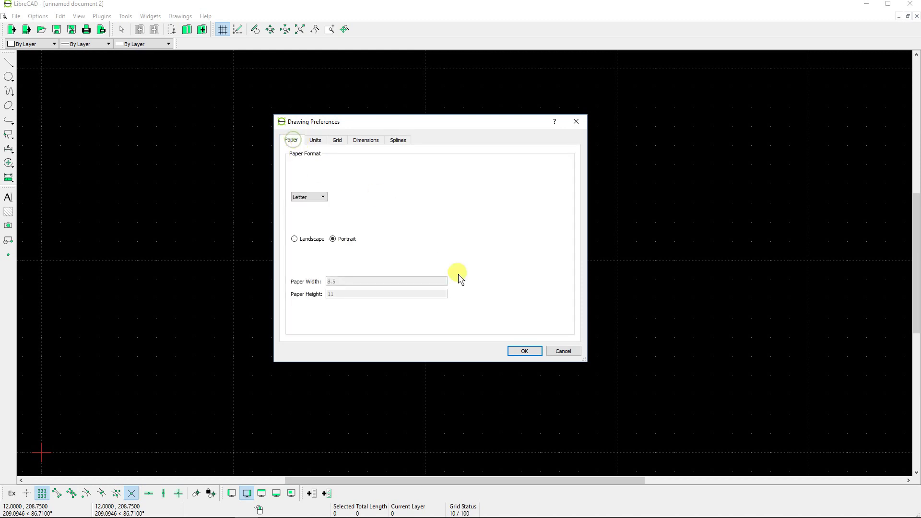
click(520, 351)
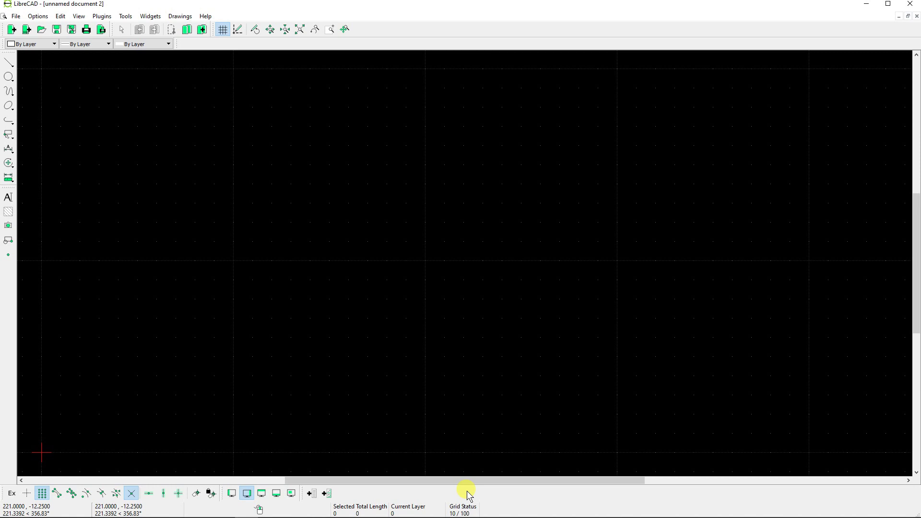
Zoom out, pan the origin toward the centre, and zoom back in until the grid reads 1/10.
scroll(108, 375, down, 2)
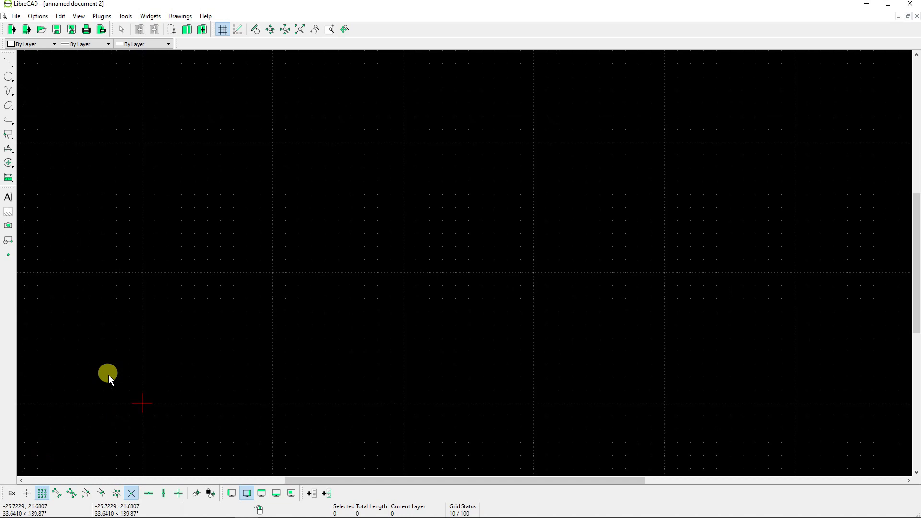
scroll(108, 375, down, 2)
middle_drag(173, 382, 350, 318)
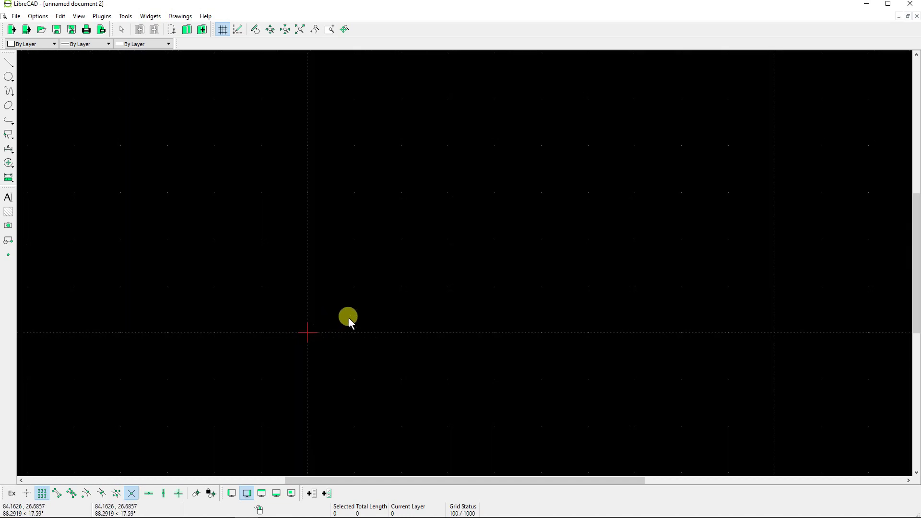
scroll(359, 310, up, 3)
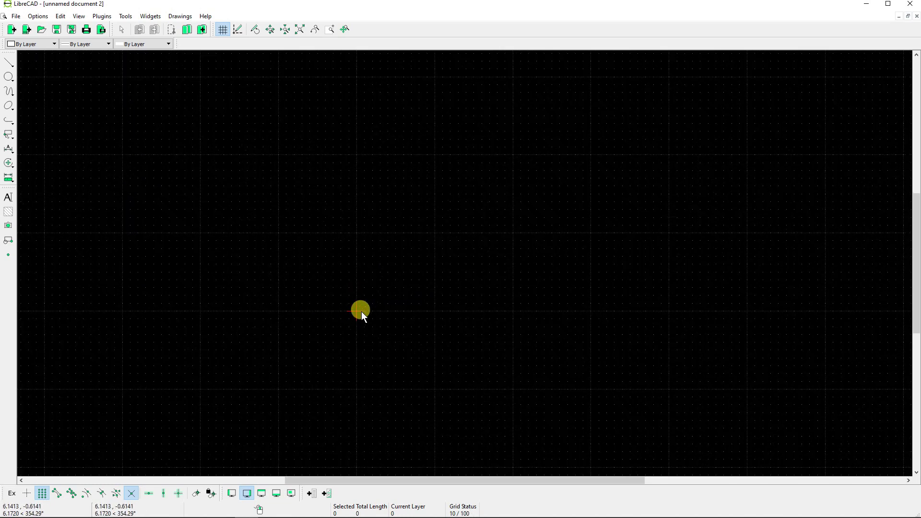
scroll(363, 314, up, 3)
scroll(373, 327, up, 2)
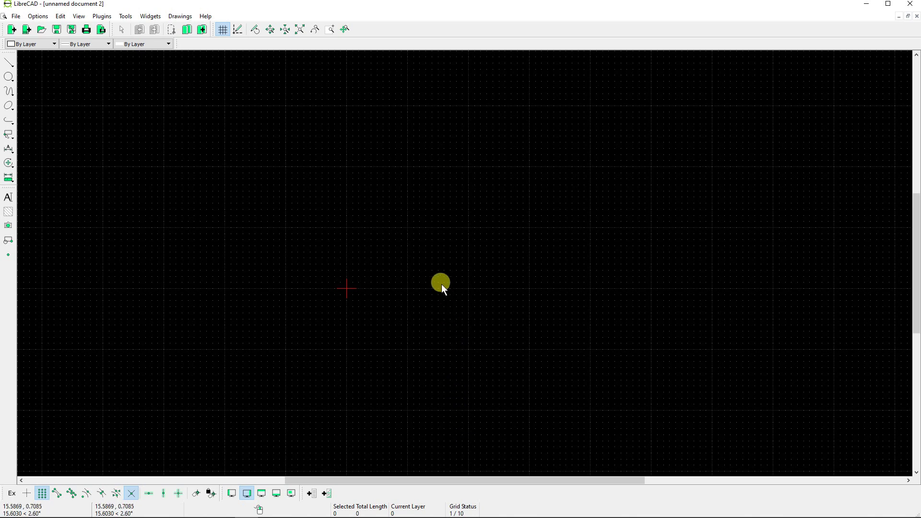
Zoom further in around the origin until the grid spacing reads 0.1 / 1.
scroll(441, 284, down, 2)
scroll(441, 284, up, 4)
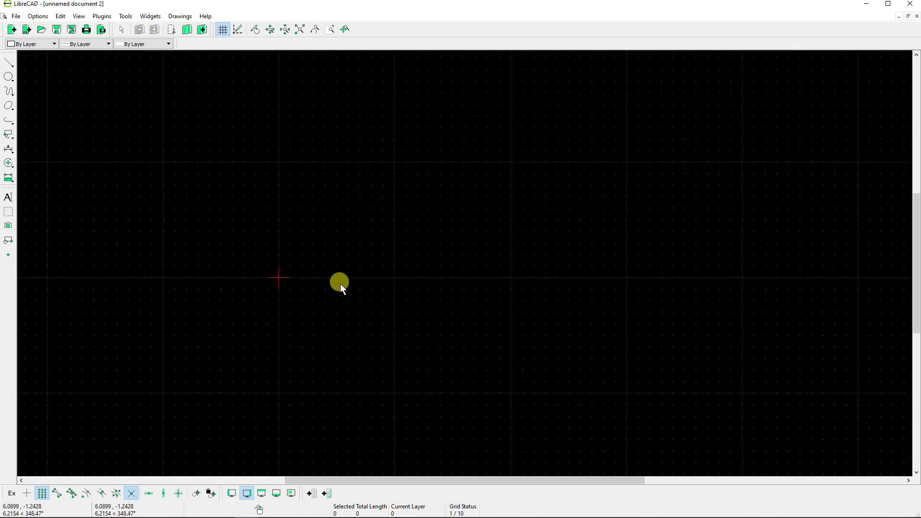
scroll(338, 280, up, 4)
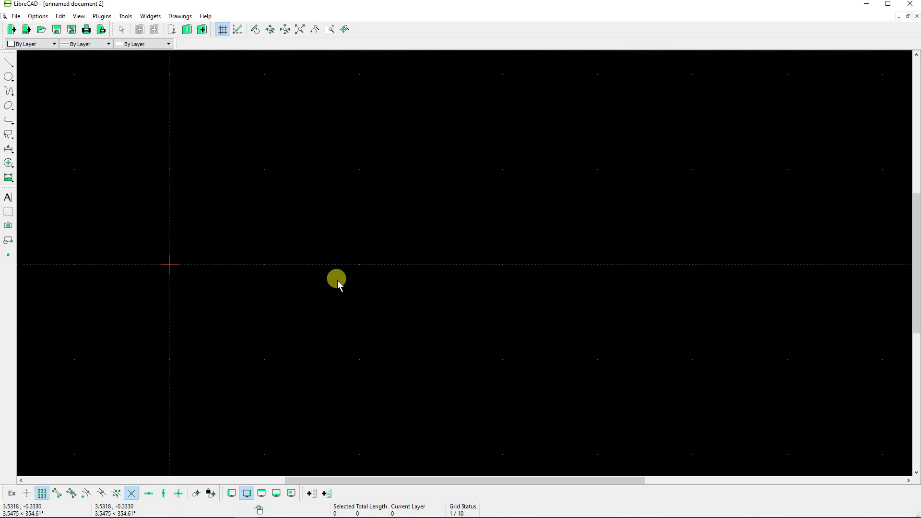
scroll(156, 276, up, 2)
scroll(225, 250, up, 2)
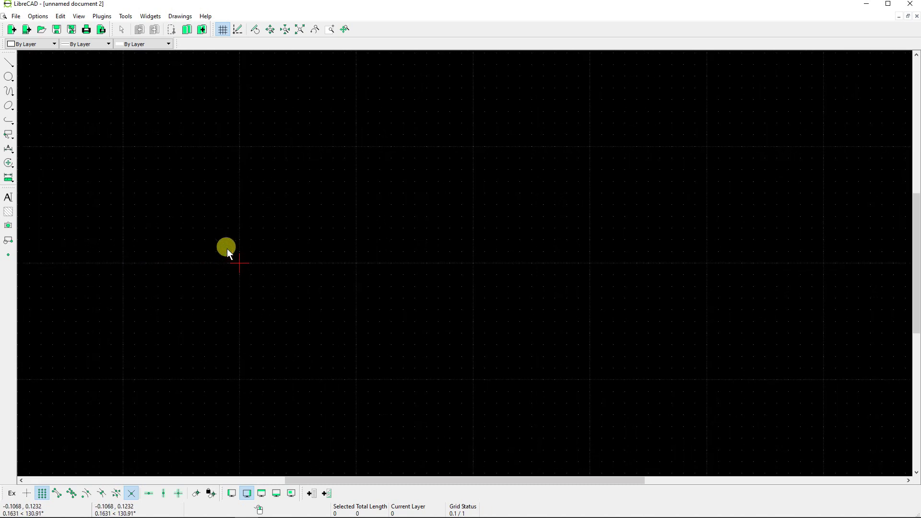
scroll(249, 261, up, 2)
With grid and intersection snaps on, draw a rectangle from the origin to 2,1.
click(10, 63)
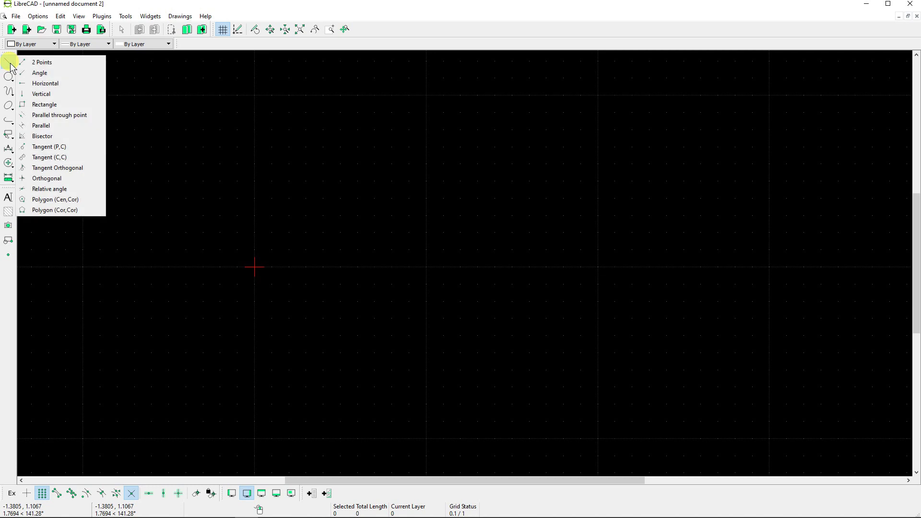
click(48, 107)
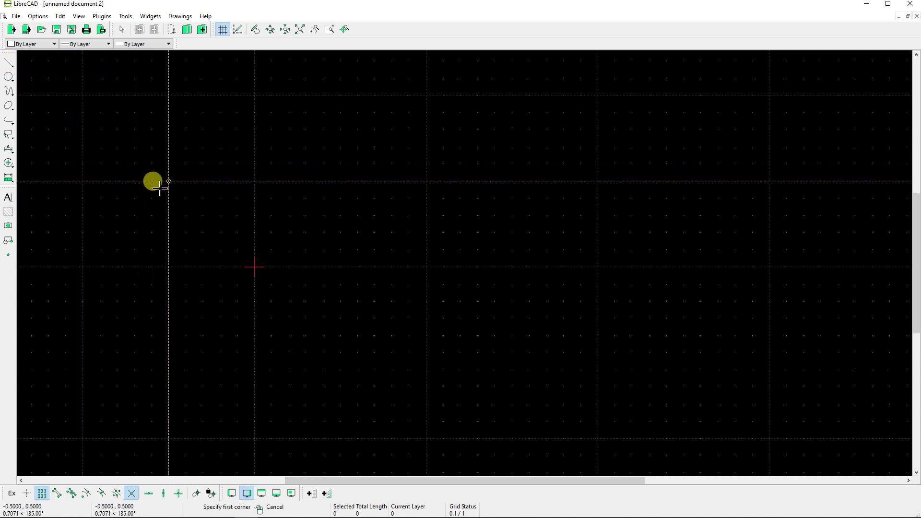
click(44, 495)
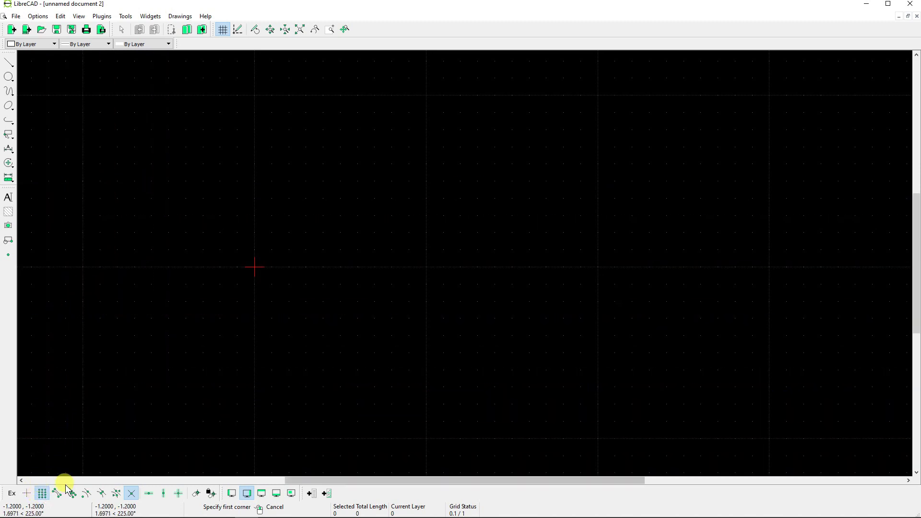
click(131, 494)
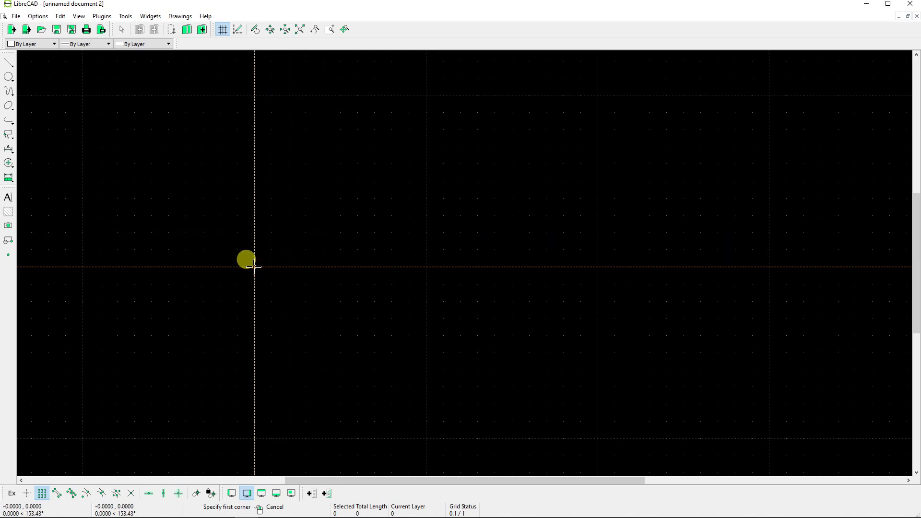
click(254, 267)
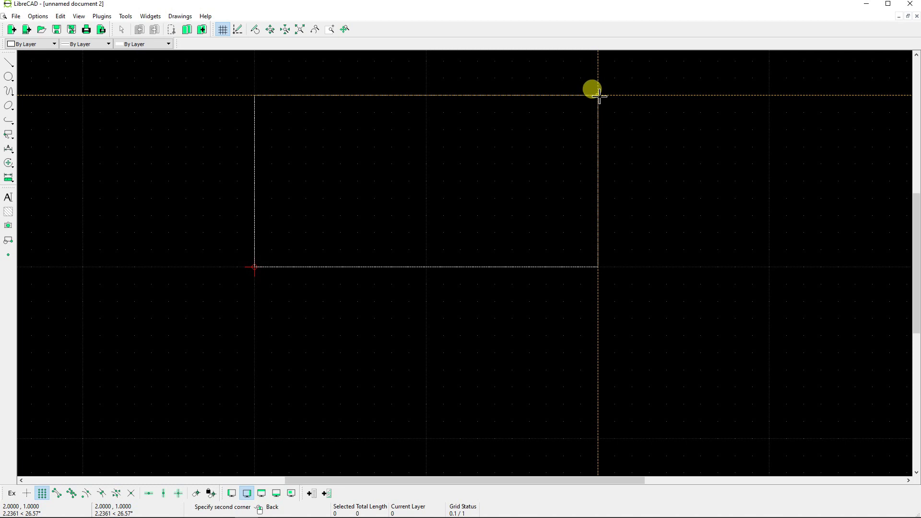
click(598, 95)
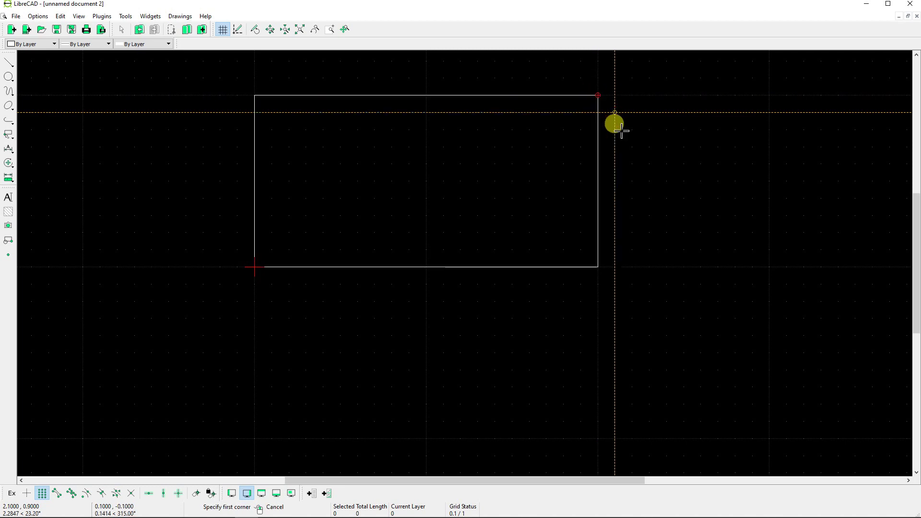
Exit the Rectangle tool, then zoom and pan to leave space right of the rectangle.
right_click(648, 212)
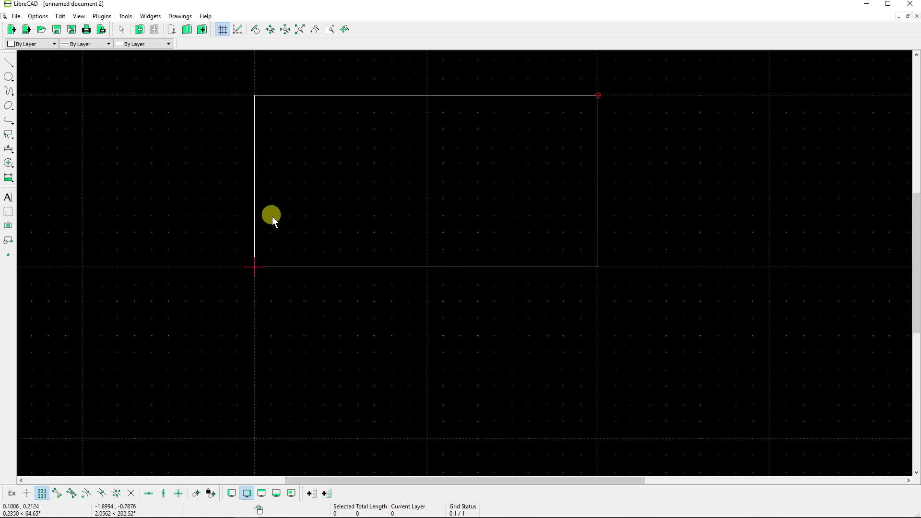
scroll(276, 206, down, 4)
scroll(343, 202, up, 5)
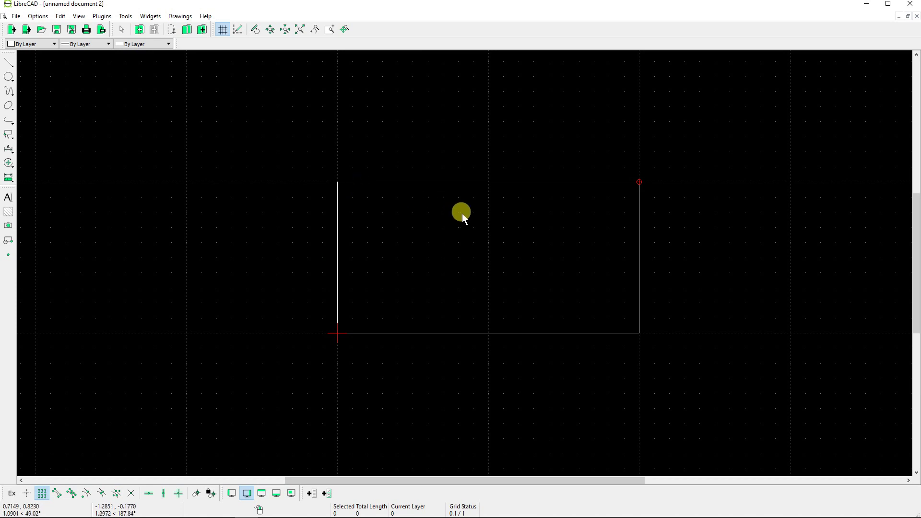
scroll(542, 220, down, 2)
scroll(544, 218, up, 3)
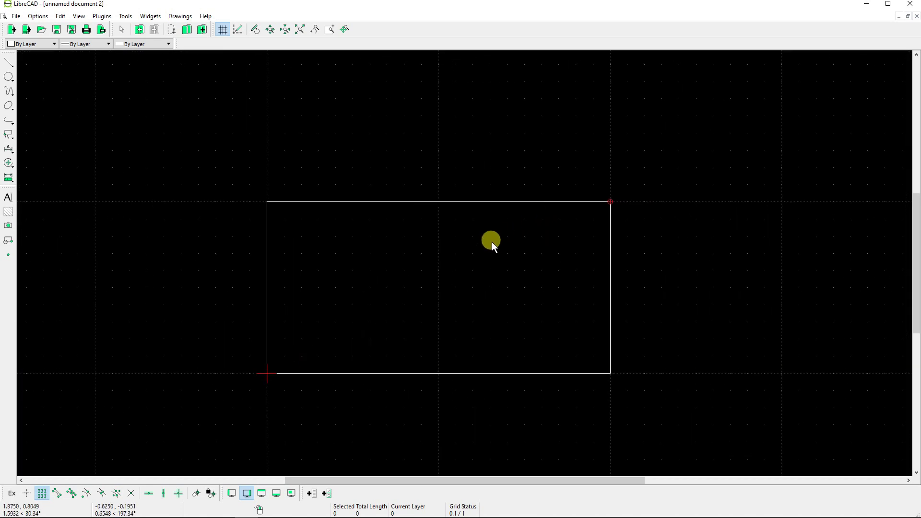
scroll(405, 303, down, 3)
scroll(406, 303, up, 3)
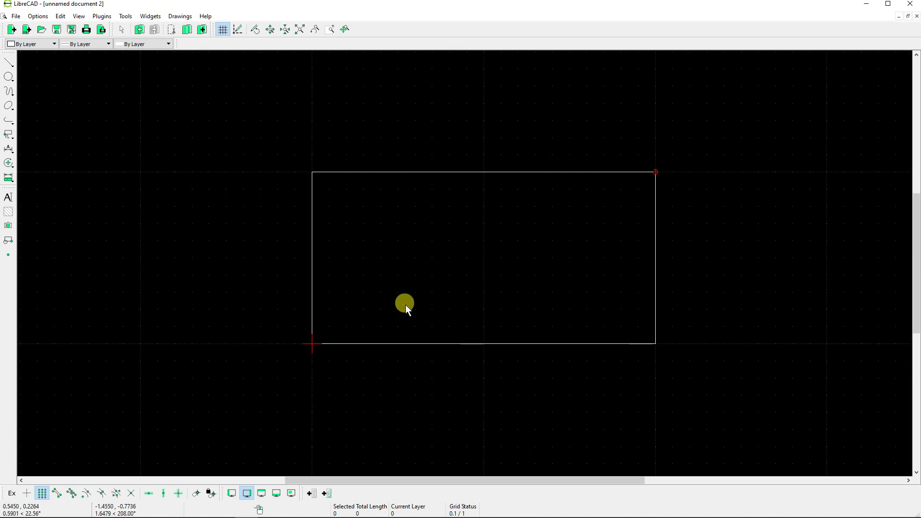
scroll(412, 283, down, 2)
scroll(447, 138, up, 3)
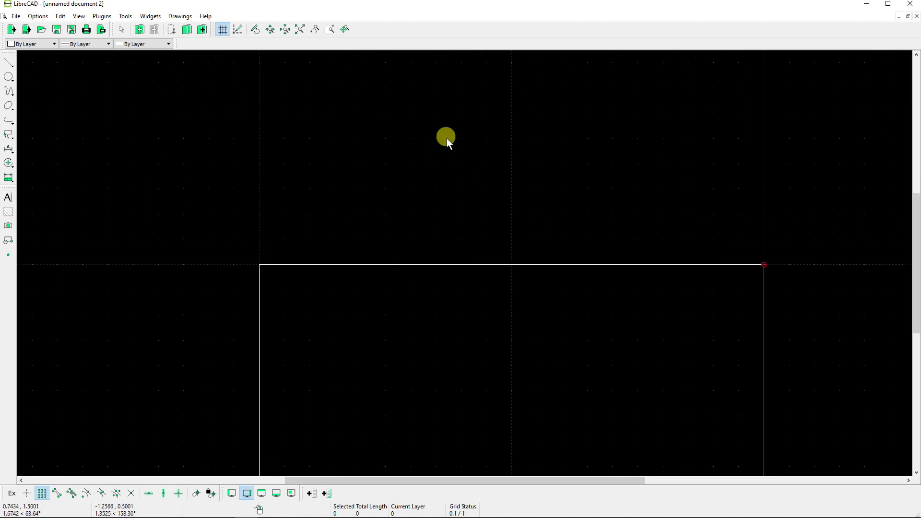
scroll(475, 192, down, 3)
scroll(572, 294, up, 2)
scroll(573, 294, down, 2)
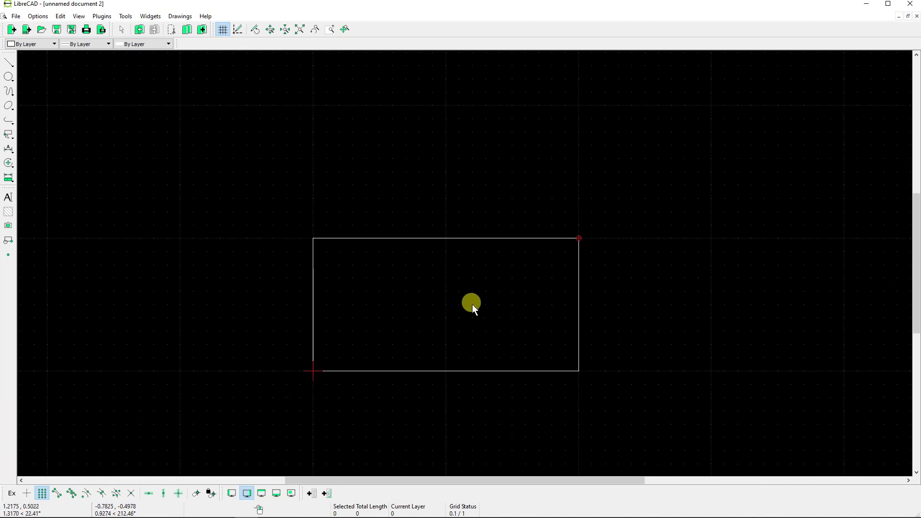
drag(472, 305, 433, 307)
mouse_move(456, 300)
middle_down()
mouse_move(411, 269)
mouse_move(456, 268)
mouse_move(472, 300)
mouse_move(377, 267)
mouse_move(433, 267)
mouse_move(454, 287)
mouse_move(461, 280)
mouse_move(442, 283)
mouse_move(423, 310)
mouse_move(375, 306)
middle_up()
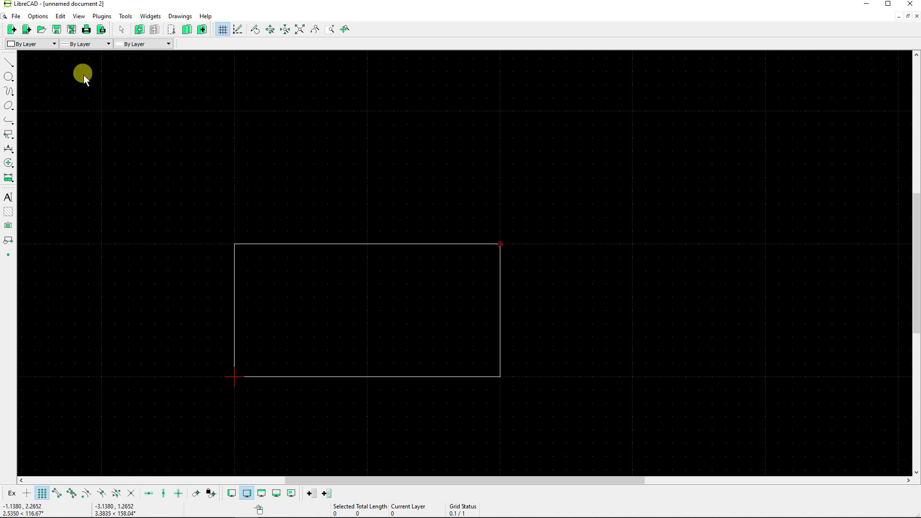
click(8, 76)
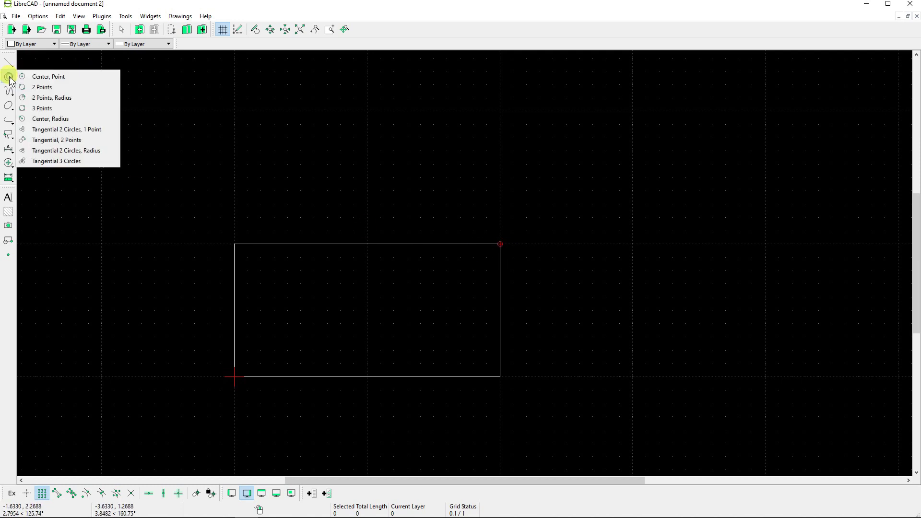
Draw a Center, Point circle centred at 4,1 with its edge at 3,1.
click(54, 81)
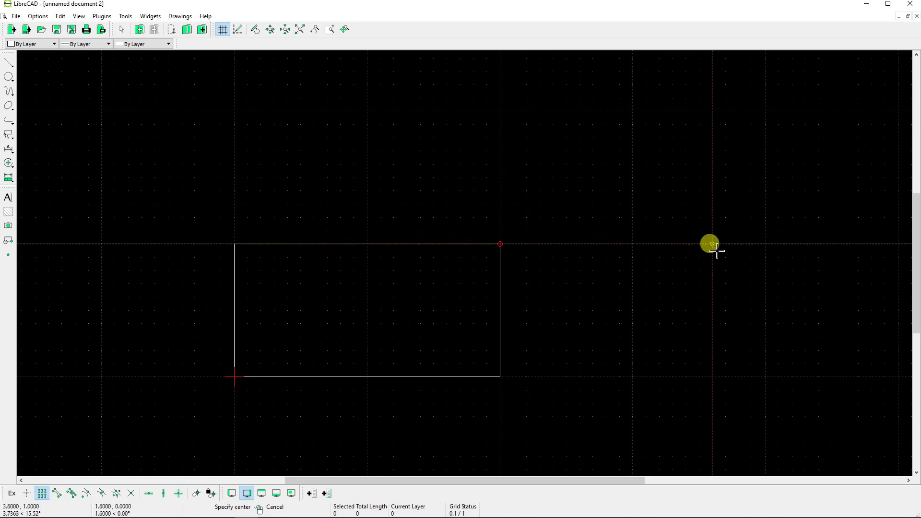
click(765, 244)
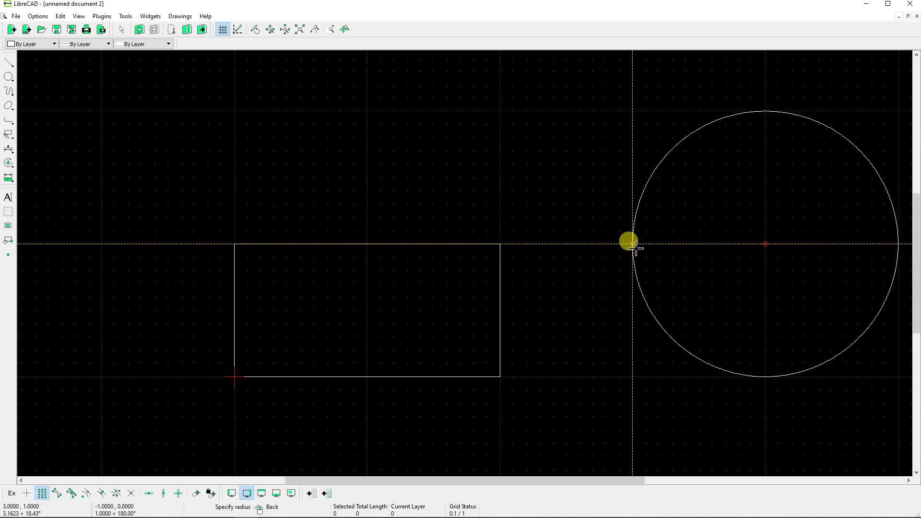
click(633, 245)
Draw short 2 Points lines through the circle's centre at 4,1 as a cross centre mark.
right_click(463, 195)
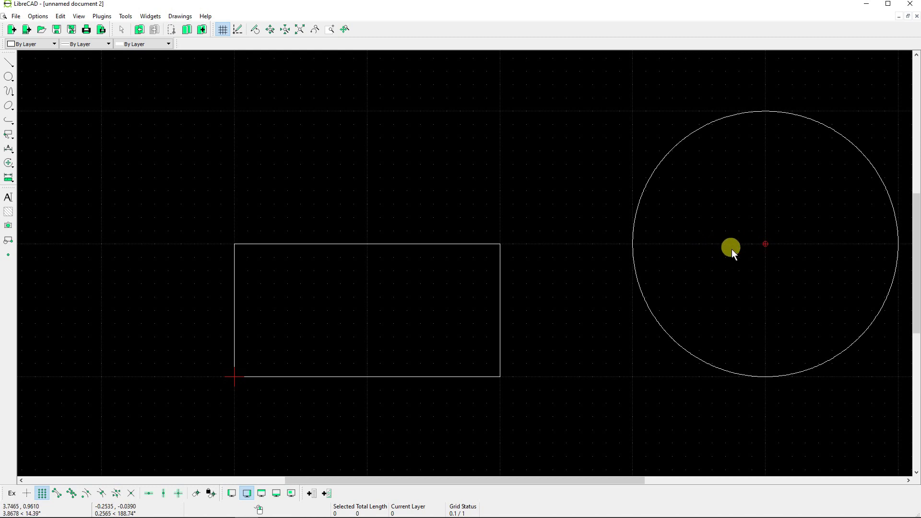
click(9, 63)
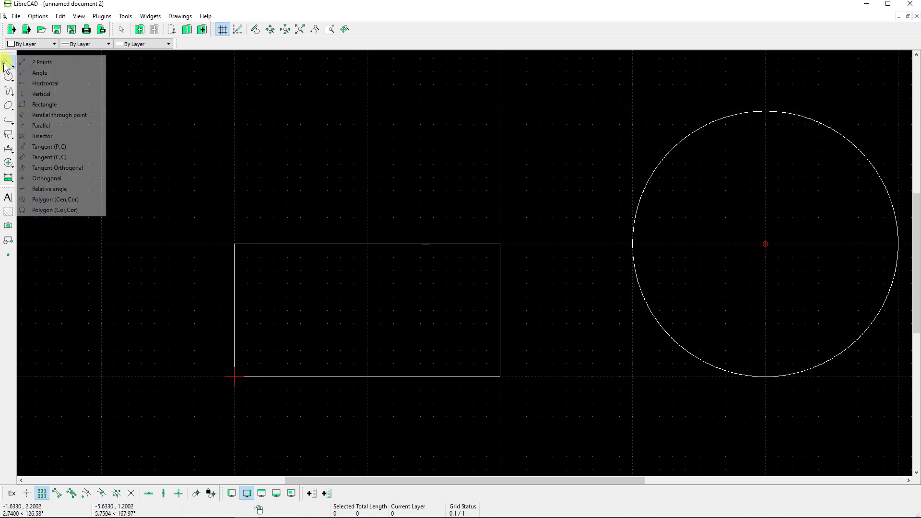
click(25, 63)
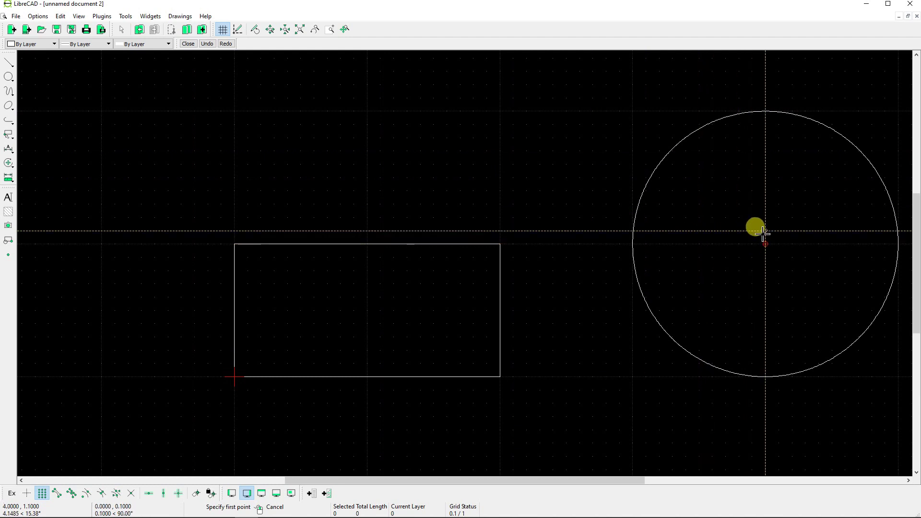
click(765, 257)
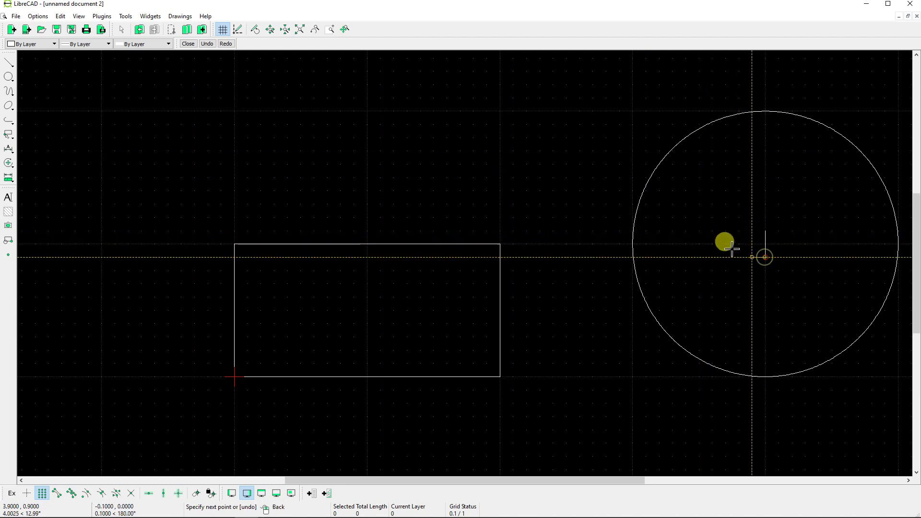
right_click(721, 244)
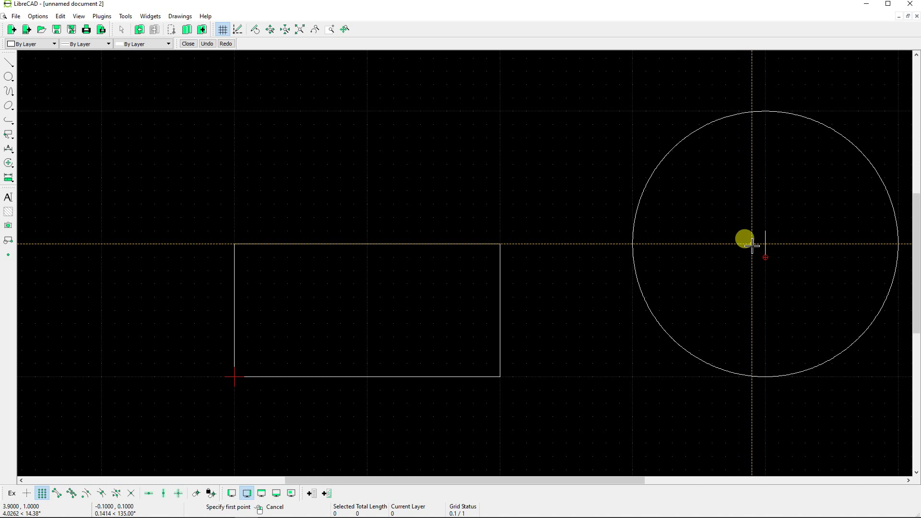
click(776, 243)
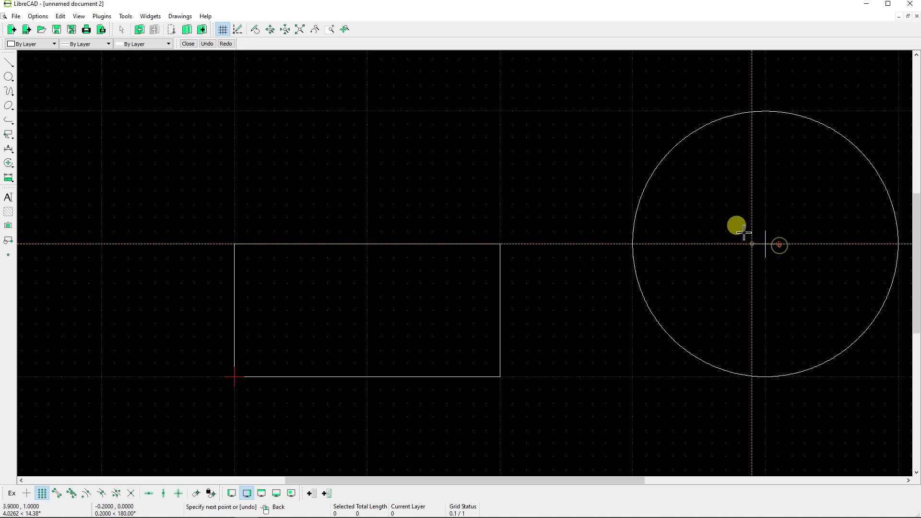
right_click(724, 223)
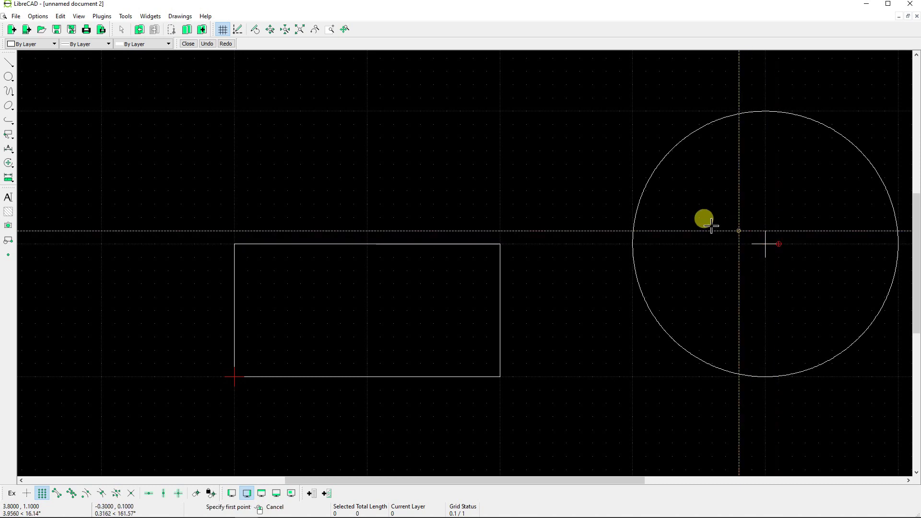
right_click(68, 94)
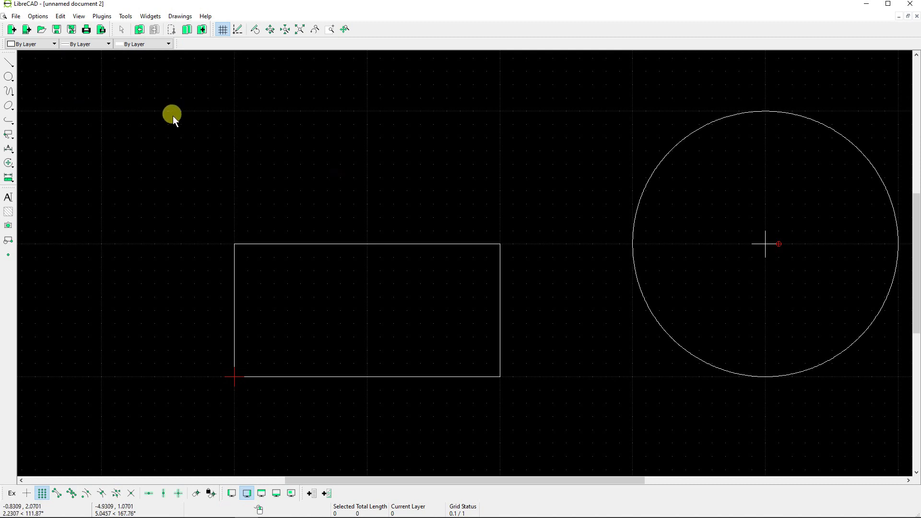
scroll(514, 225, down, 3)
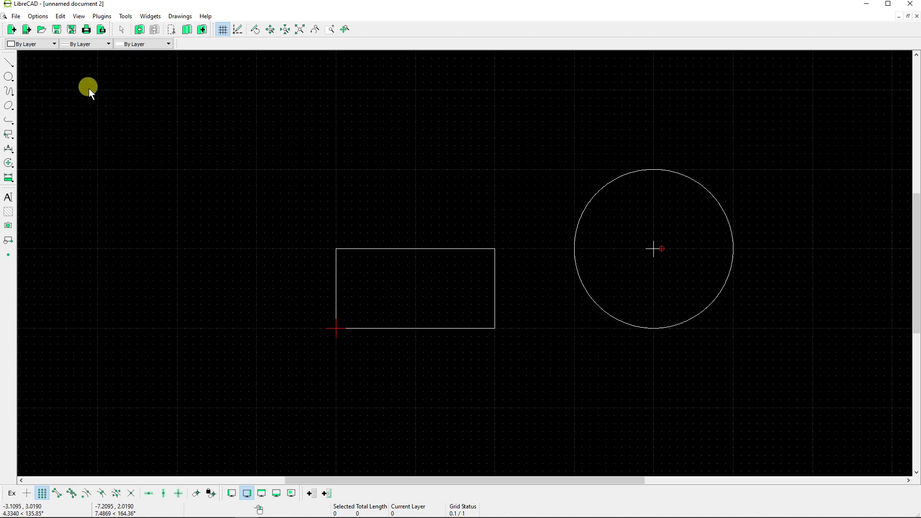
click(102, 30)
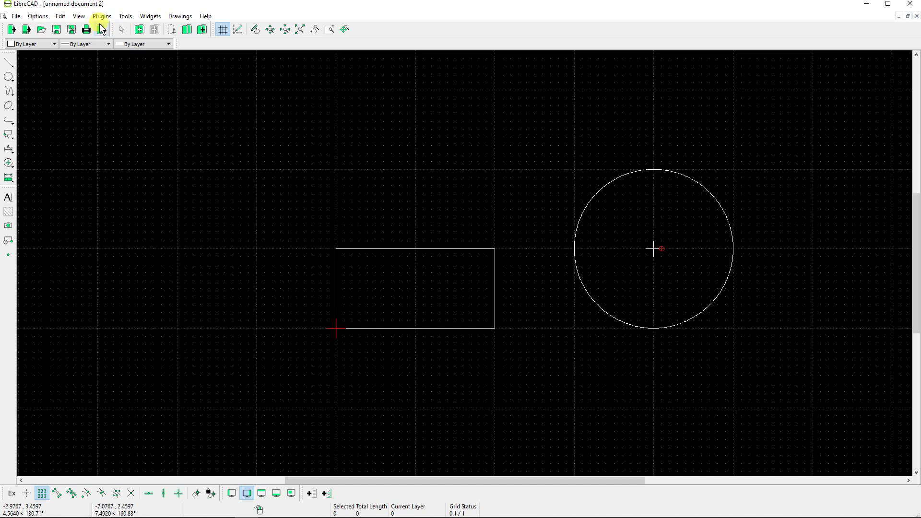
click(101, 30)
click(205, 16)
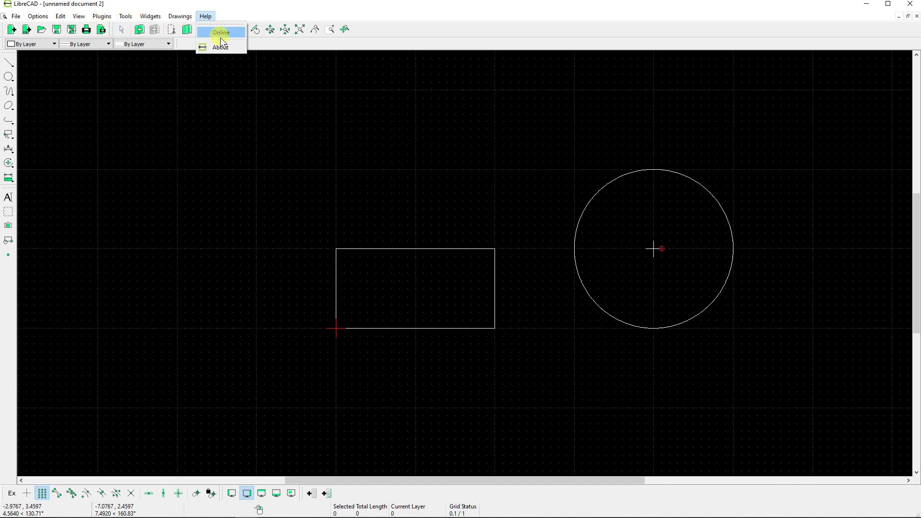
click(221, 44)
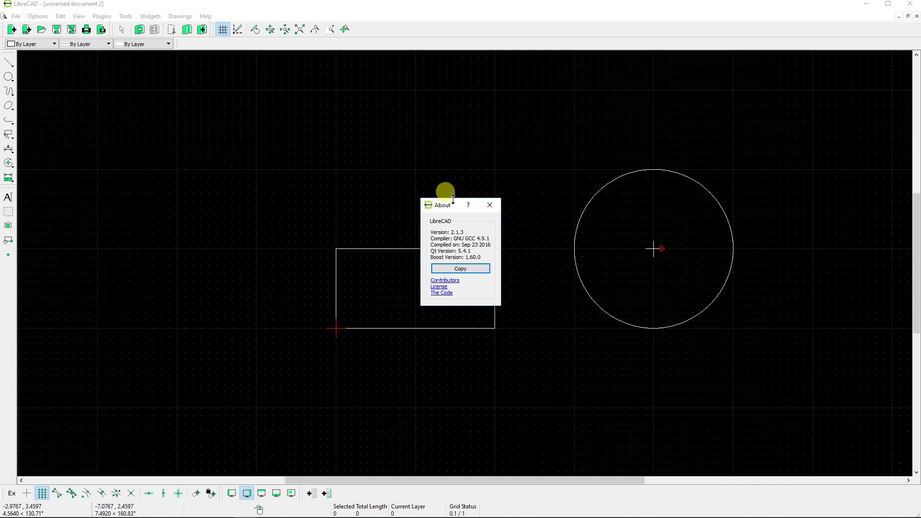
click(494, 205)
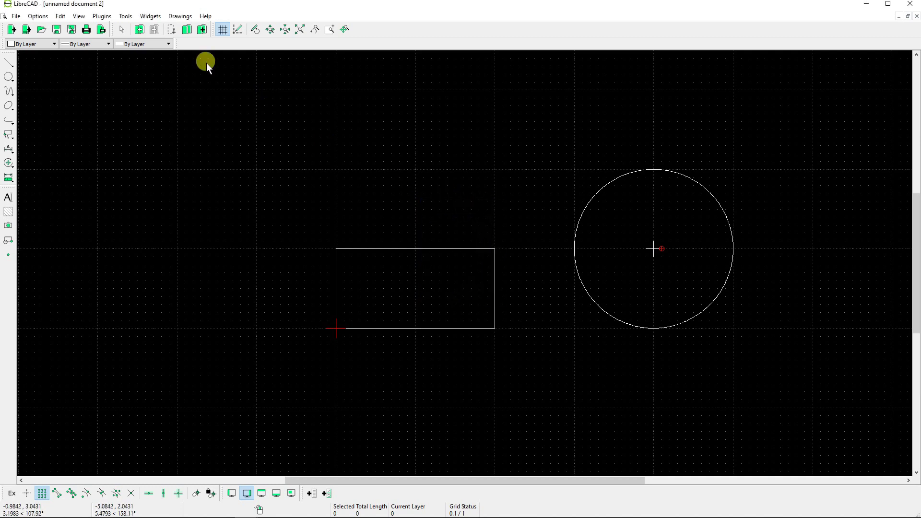
Open Print Preview of the rectangle and circle and set the print scale to 1:1.
click(101, 30)
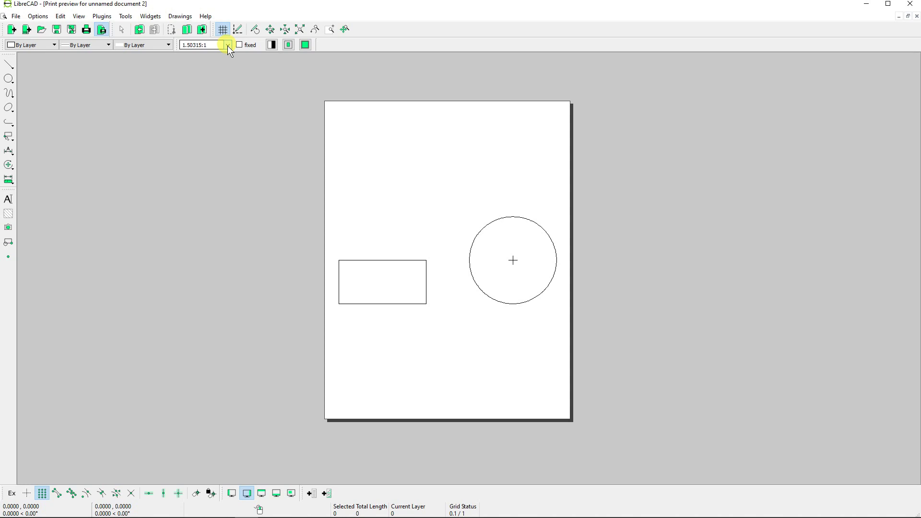
click(228, 45)
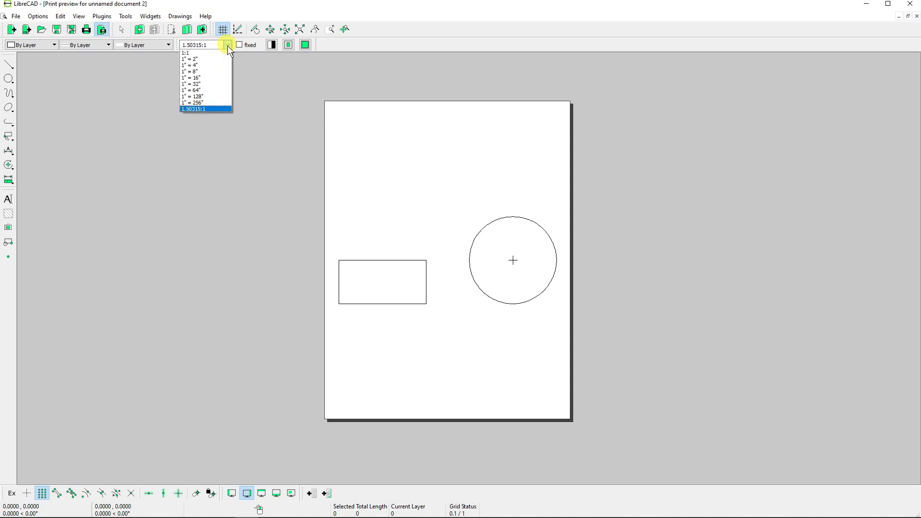
click(204, 53)
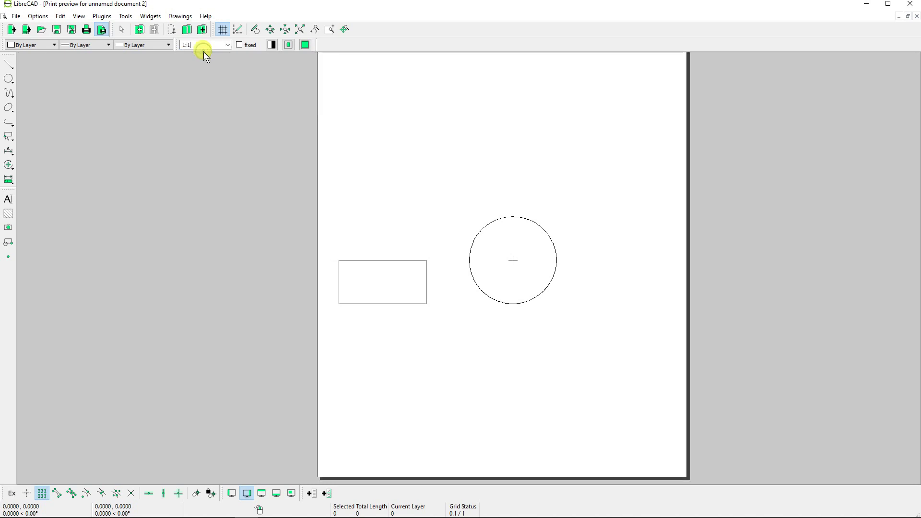
scroll(498, 170, down, 2)
scroll(498, 171, down, 1)
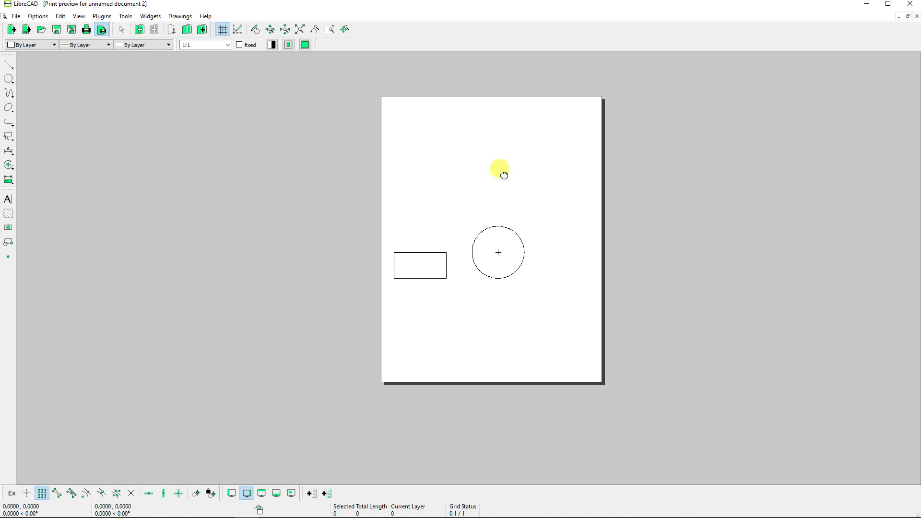
drag(504, 175, 479, 188)
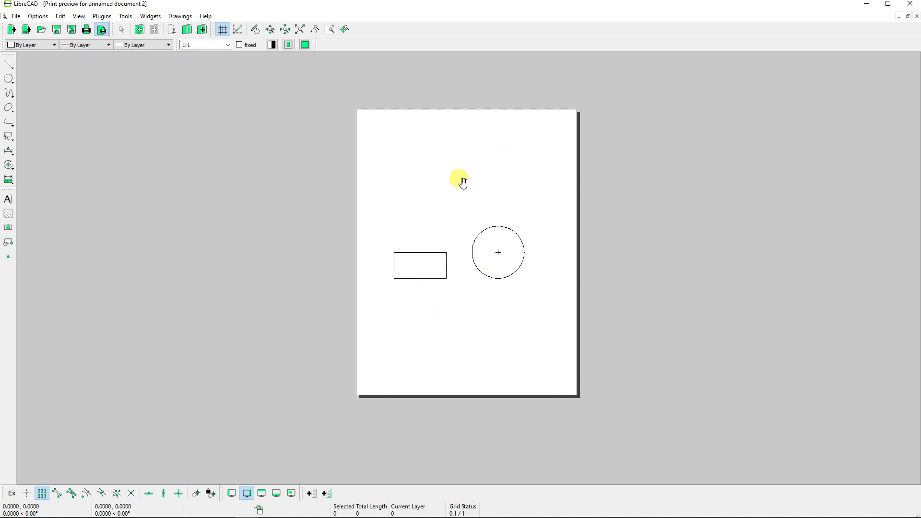
drag(461, 181, 462, 190)
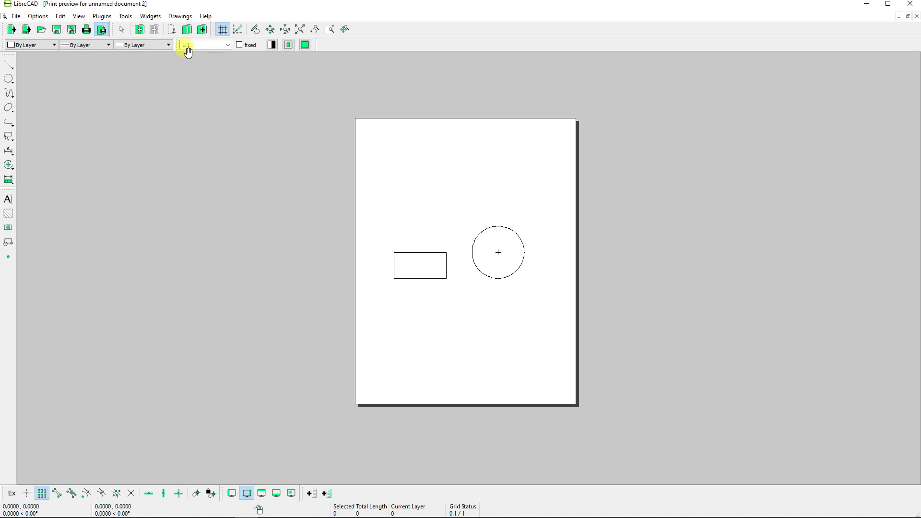
Print the 1:1 preview page to the HP Photosmart D5300 printer.
click(89, 33)
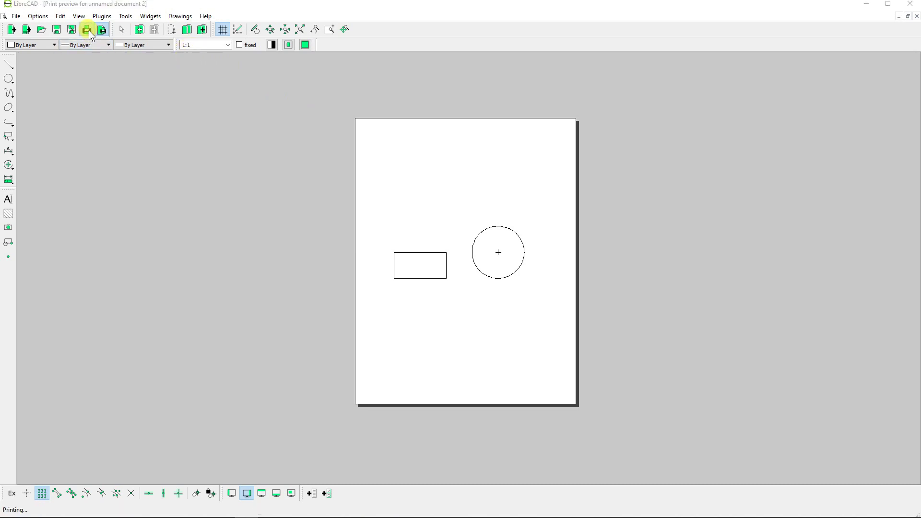
drag(121, 14, 343, 91)
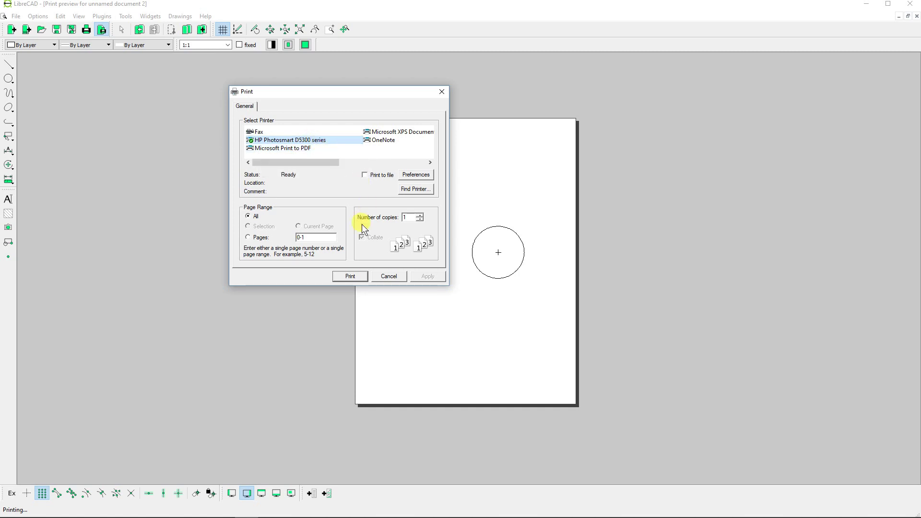
click(353, 277)
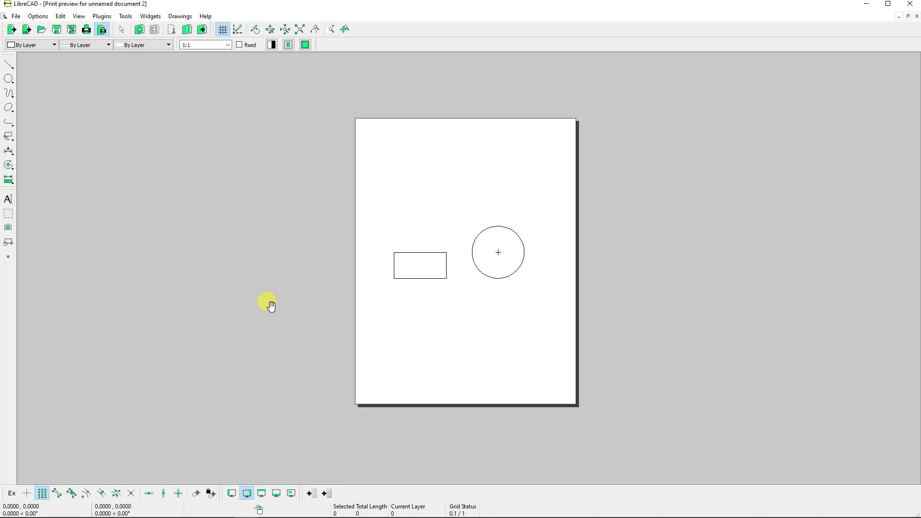
Set the print preview scale to 1" = 2" and recentre the page.
click(228, 45)
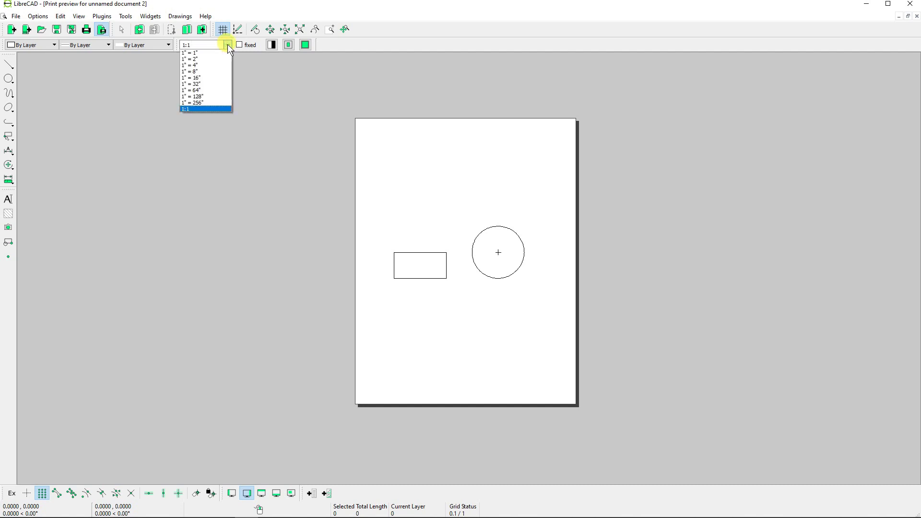
click(206, 59)
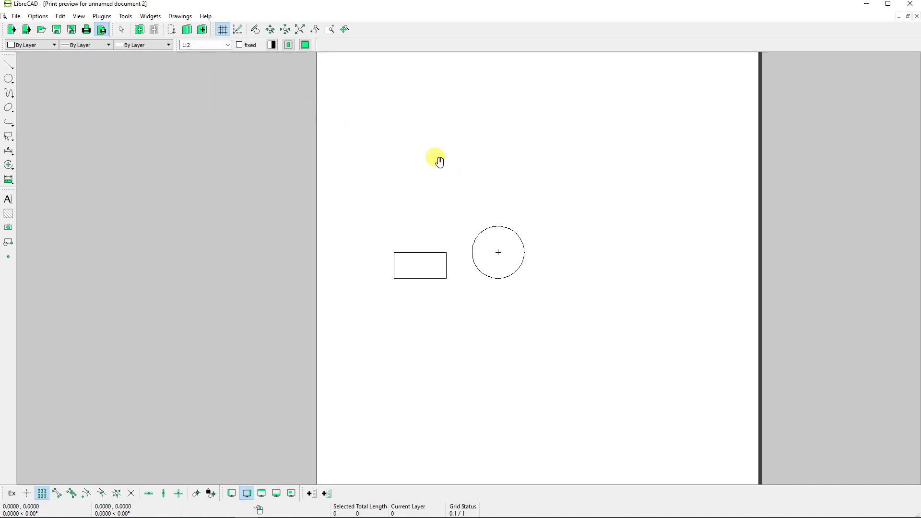
scroll(452, 171, down, 5)
scroll(451, 177, down, 1)
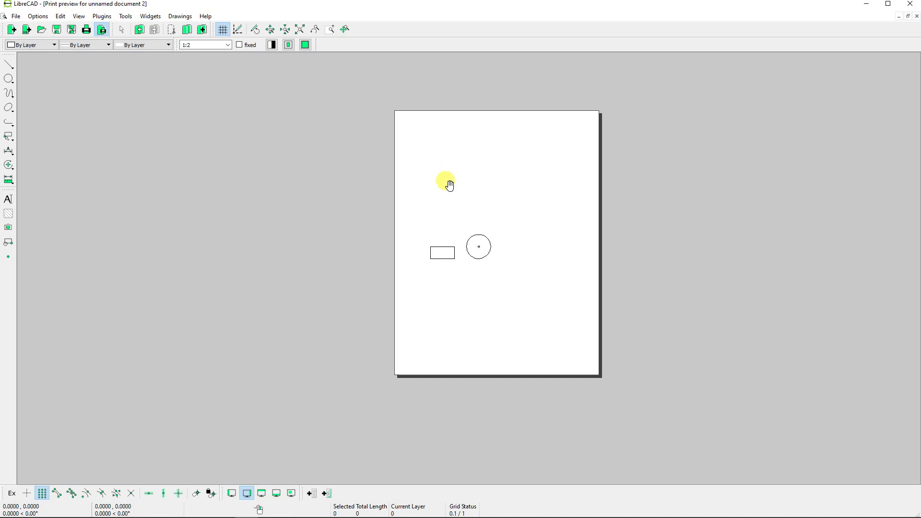
drag(489, 187, 457, 204)
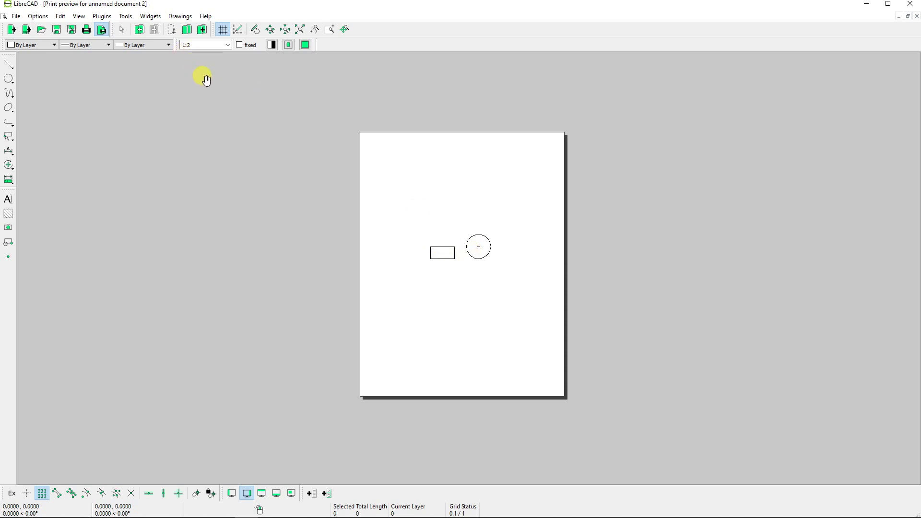
Change the print scale to 1" = 16" and recentre the shrunken page.
click(228, 45)
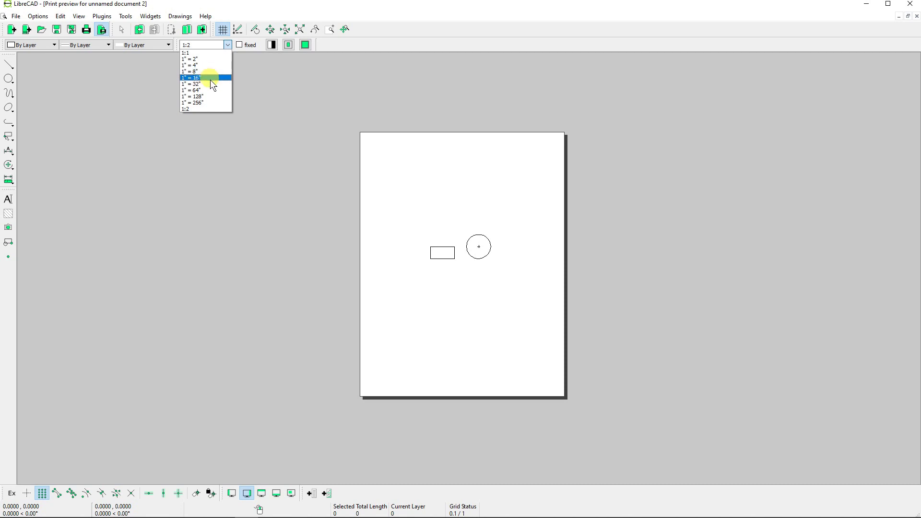
click(211, 80)
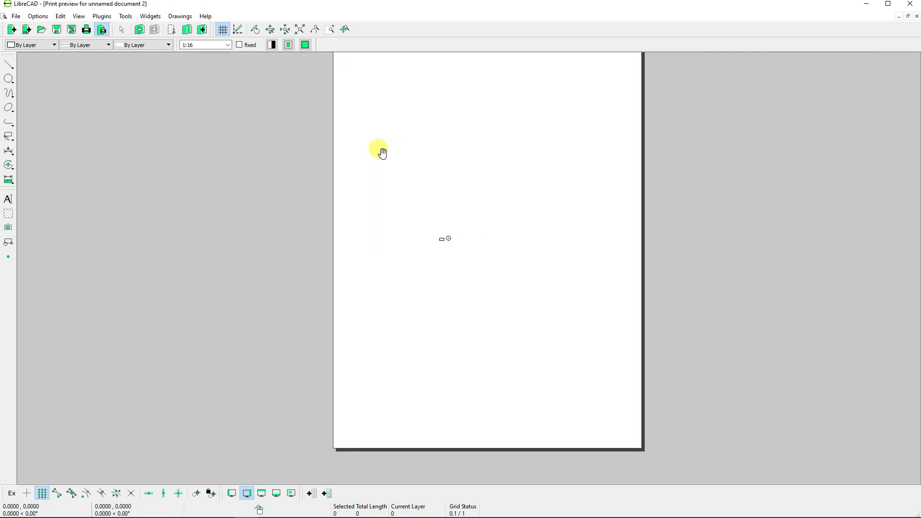
drag(445, 160, 428, 184)
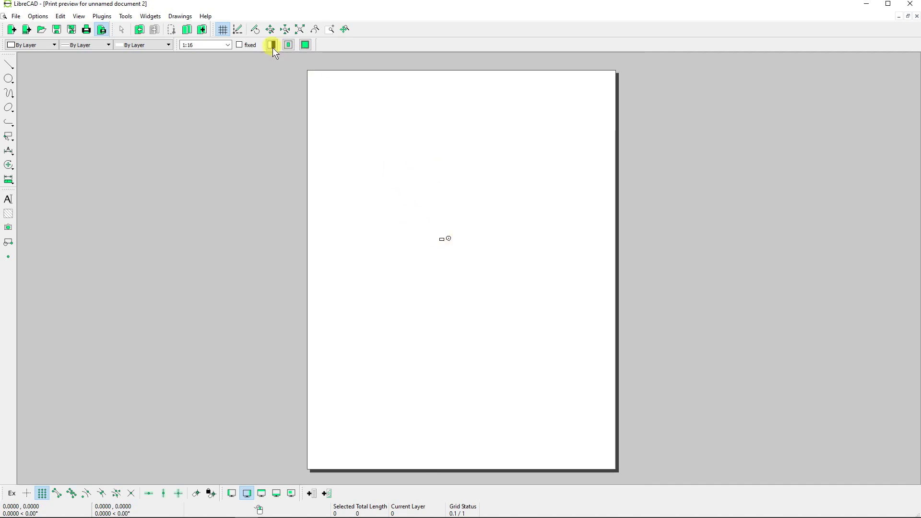
Return the print scale to 1" = 2" and frame the Letter page in the preview.
click(228, 45)
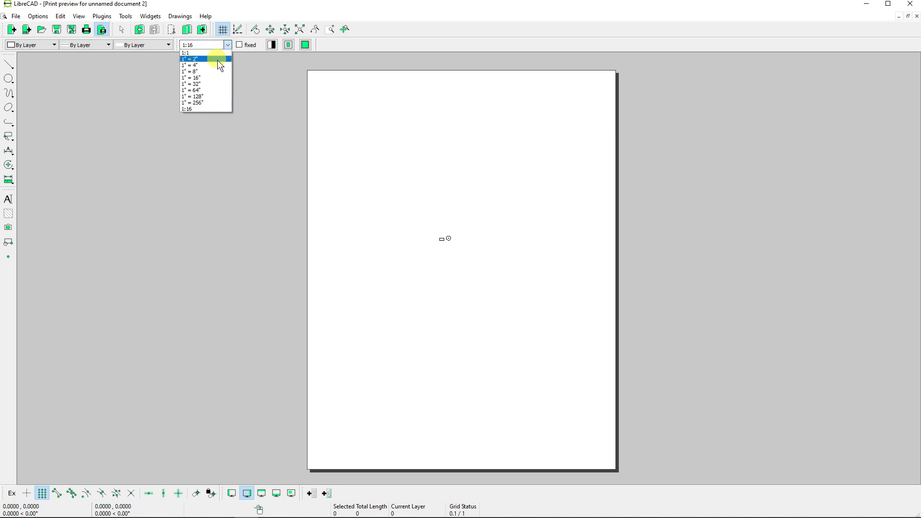
click(217, 60)
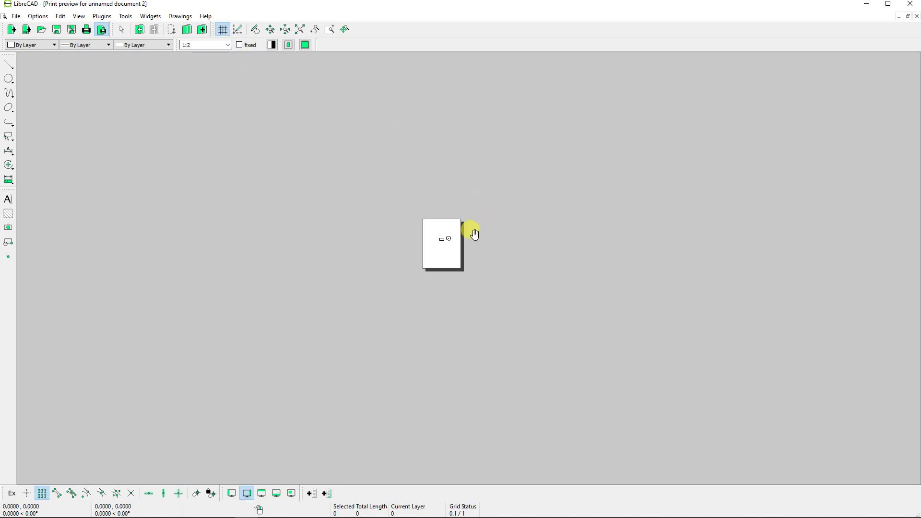
scroll(446, 235, up, 5)
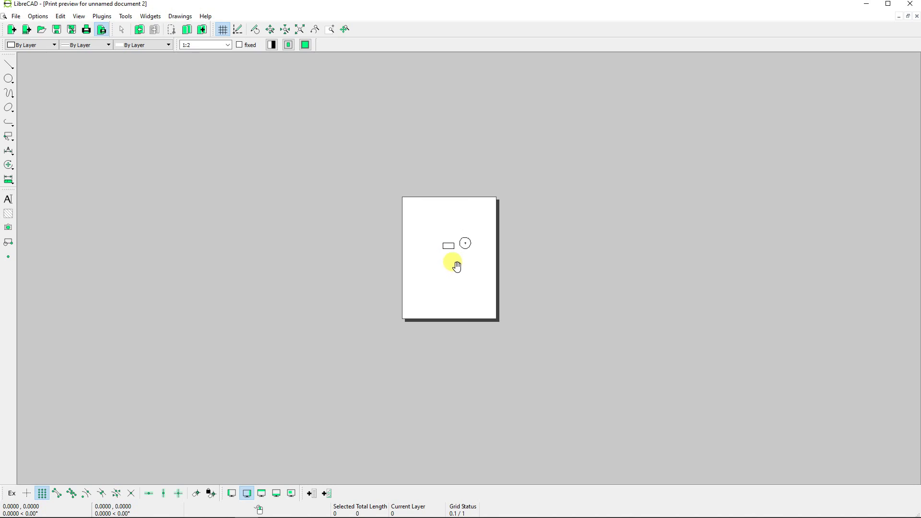
scroll(457, 267, up, 3)
mouse_move(459, 254)
mouse_down()
mouse_move(502, 232)
mouse_move(495, 209)
mouse_up()
scroll(485, 152, down, 5)
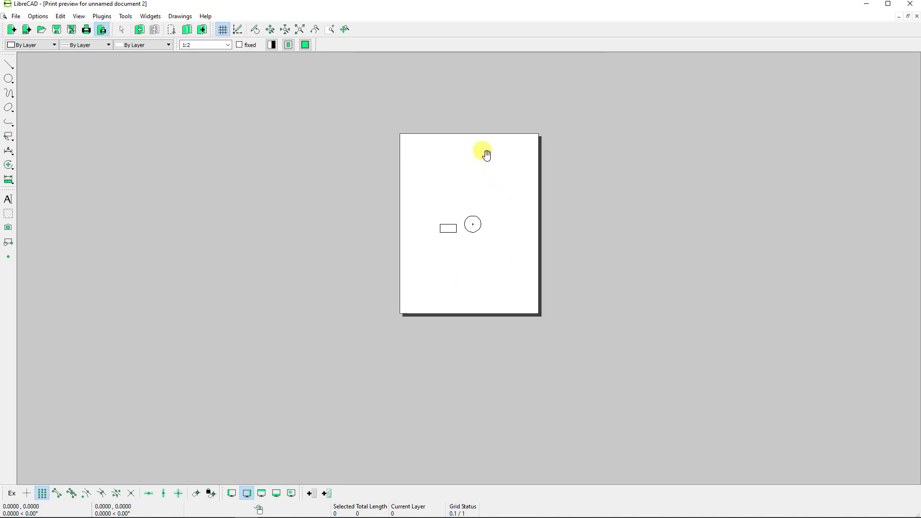
scroll(483, 163, up, 4)
scroll(475, 225, down, 1)
scroll(485, 301, up, 1)
scroll(484, 300, up, 2)
scroll(483, 296, down, 1)
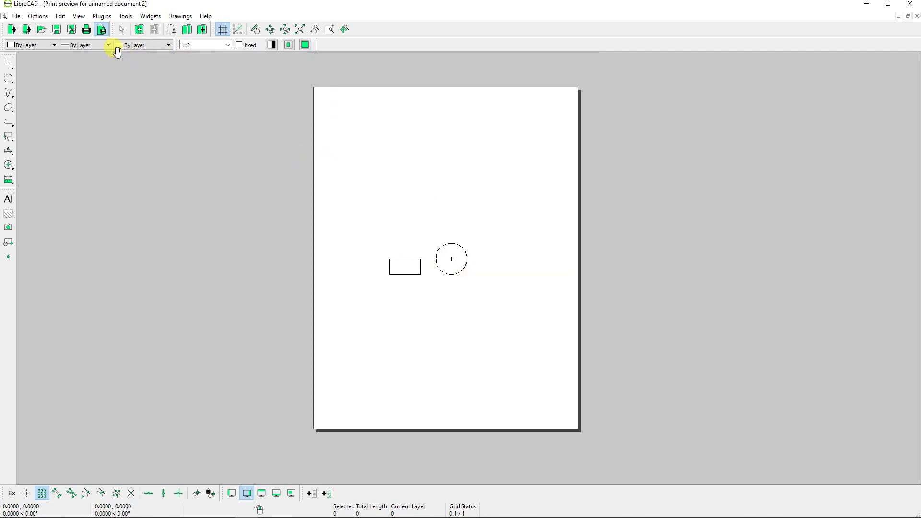
Send the 1:2 page to the HP Photosmart D5300 printer.
click(87, 30)
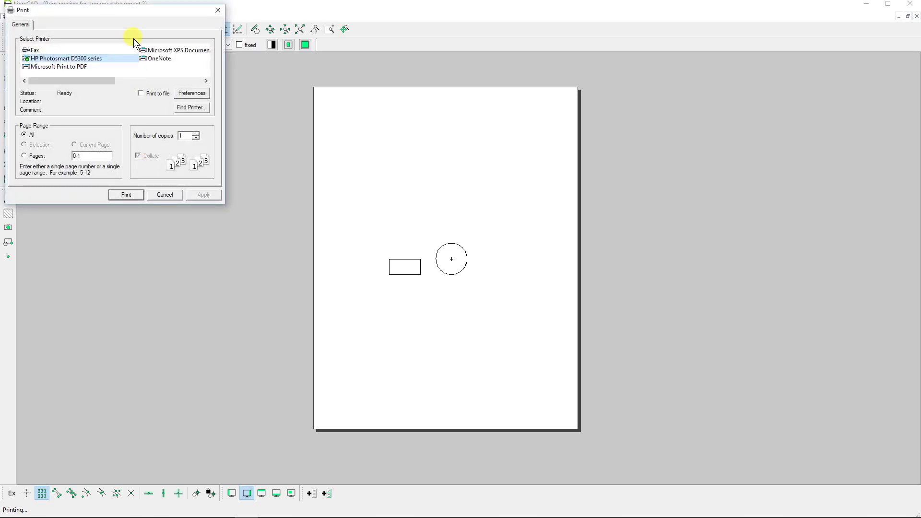
drag(129, 12, 240, 89)
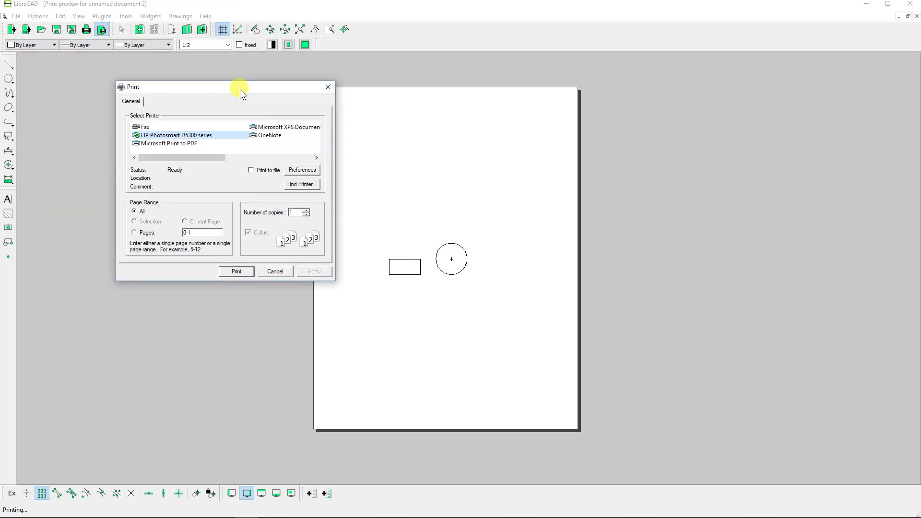
click(249, 274)
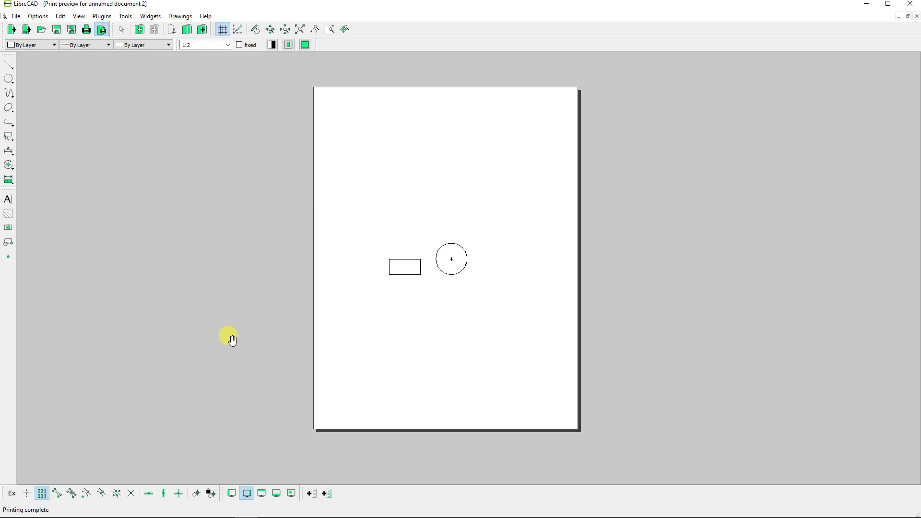